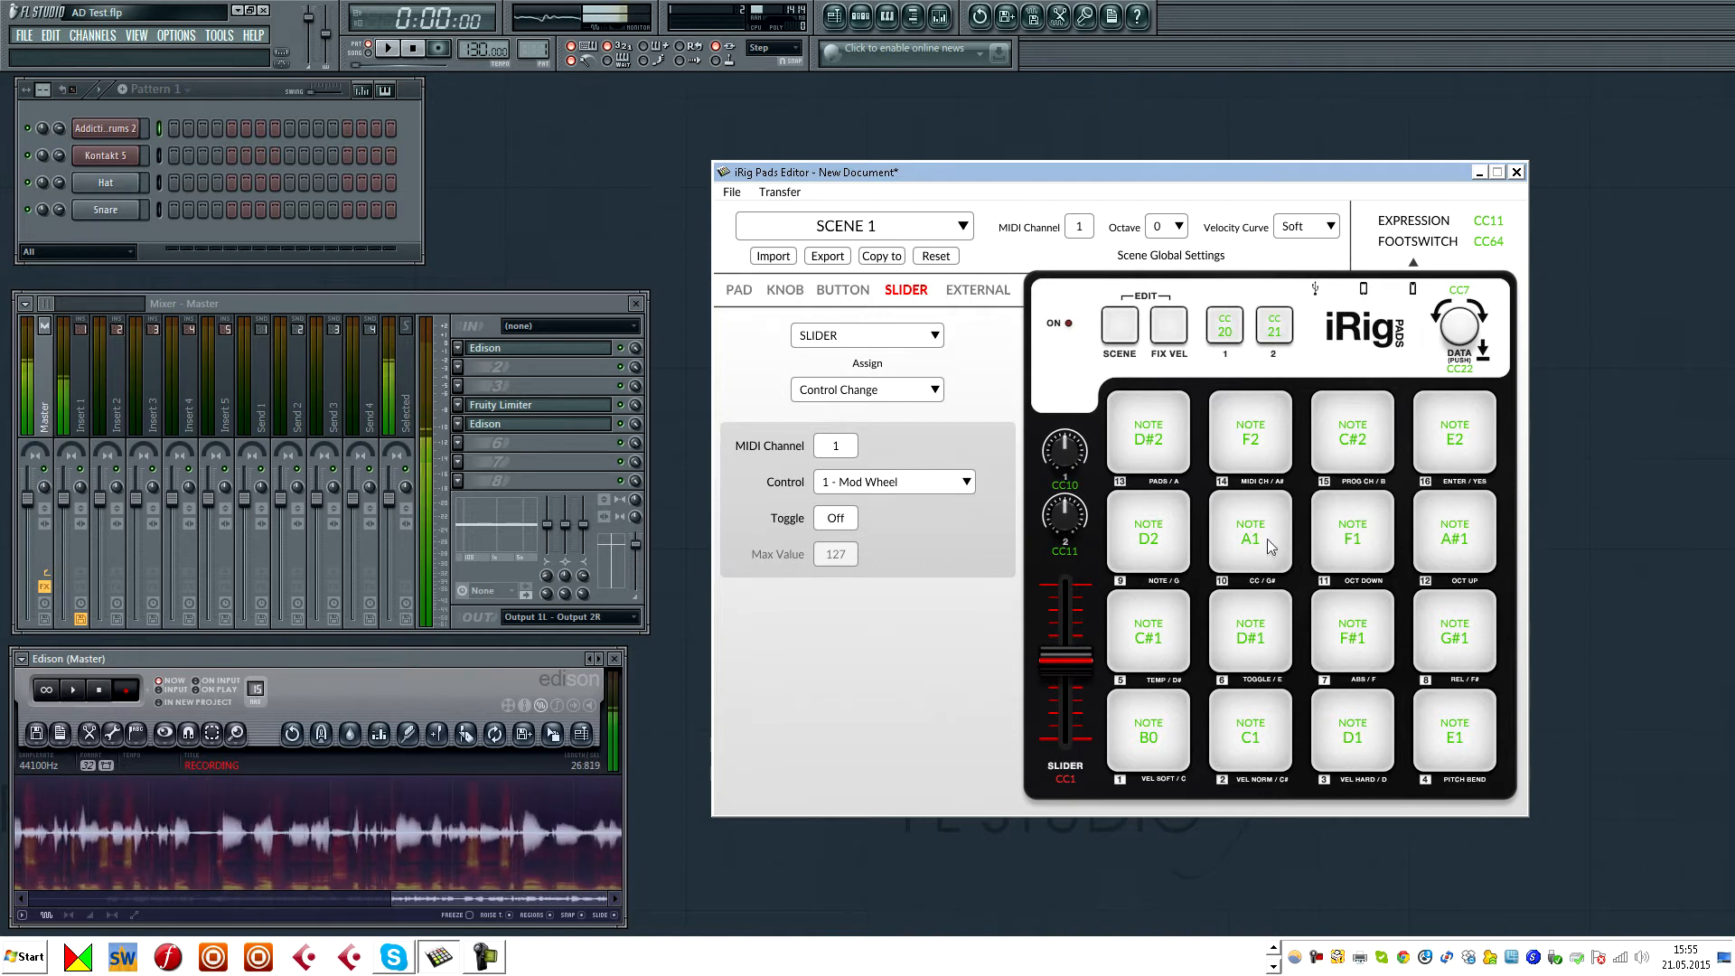
Step: Examine the note assignments of several Scene 1 pads, including Pads 13 and 11
{"action": "left_click", "coordinate": [1152, 737]}
{"action": "left_click", "coordinate": [1157, 633]}
{"action": "left_click", "coordinate": [1156, 465]}
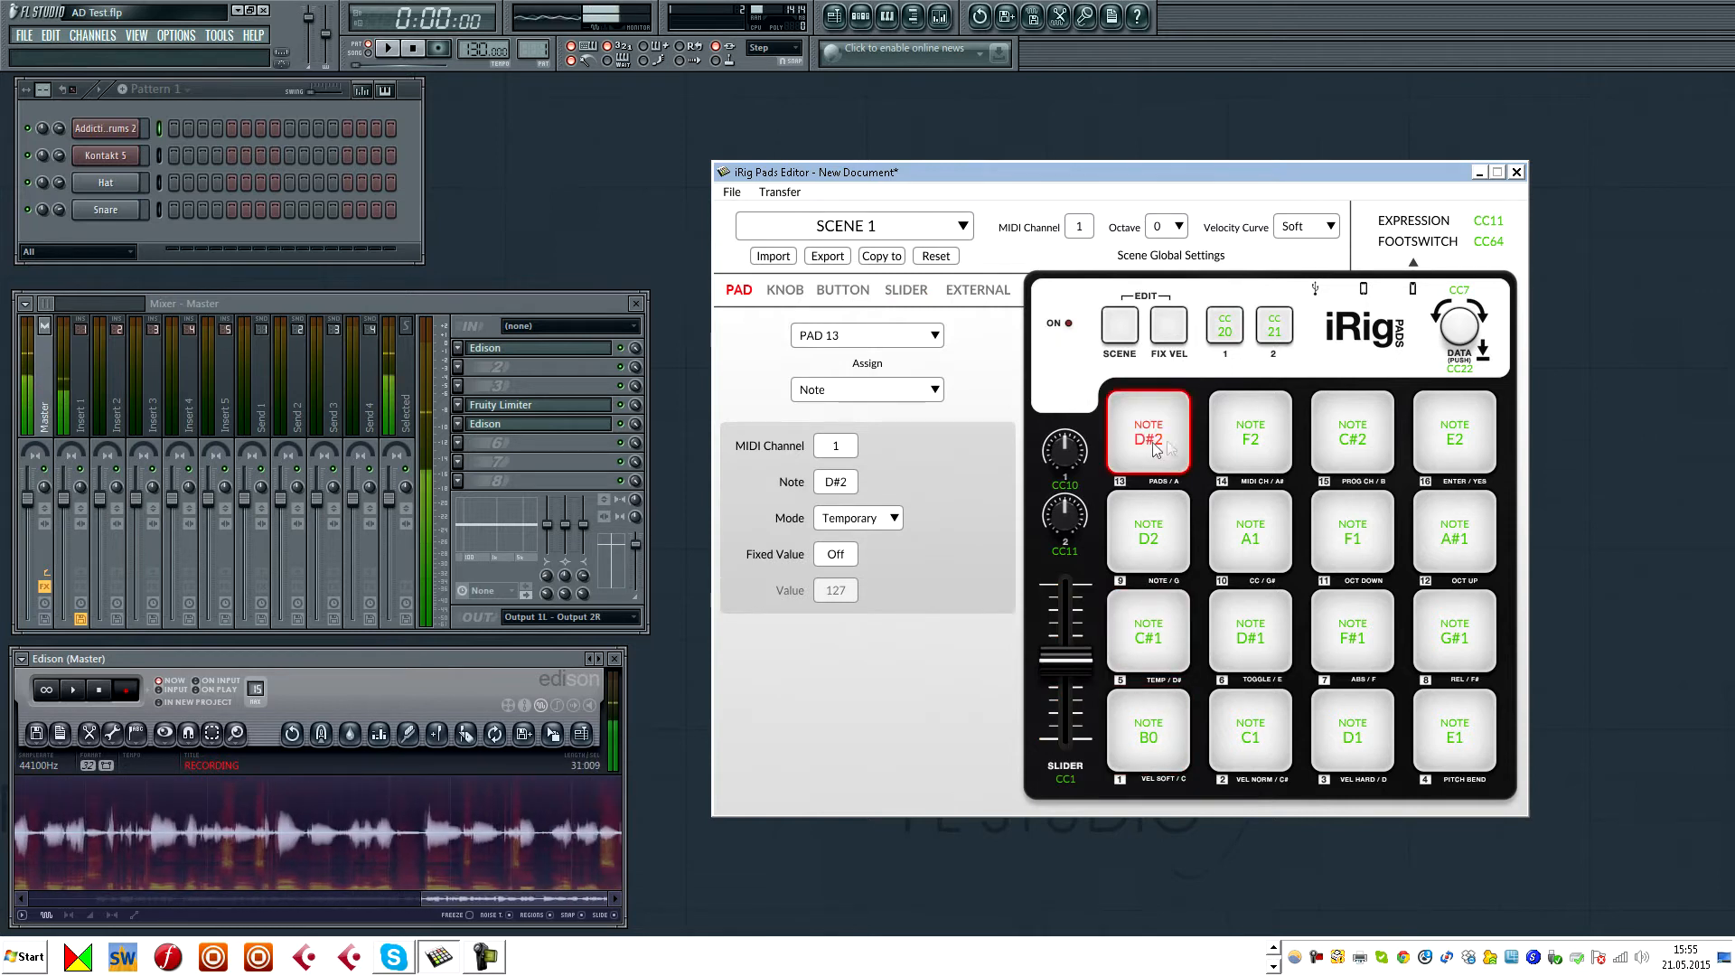
{"action": "left_click", "coordinate": [1251, 438]}
{"action": "left_click", "coordinate": [1251, 536]}
{"action": "left_click", "coordinate": [1356, 539]}
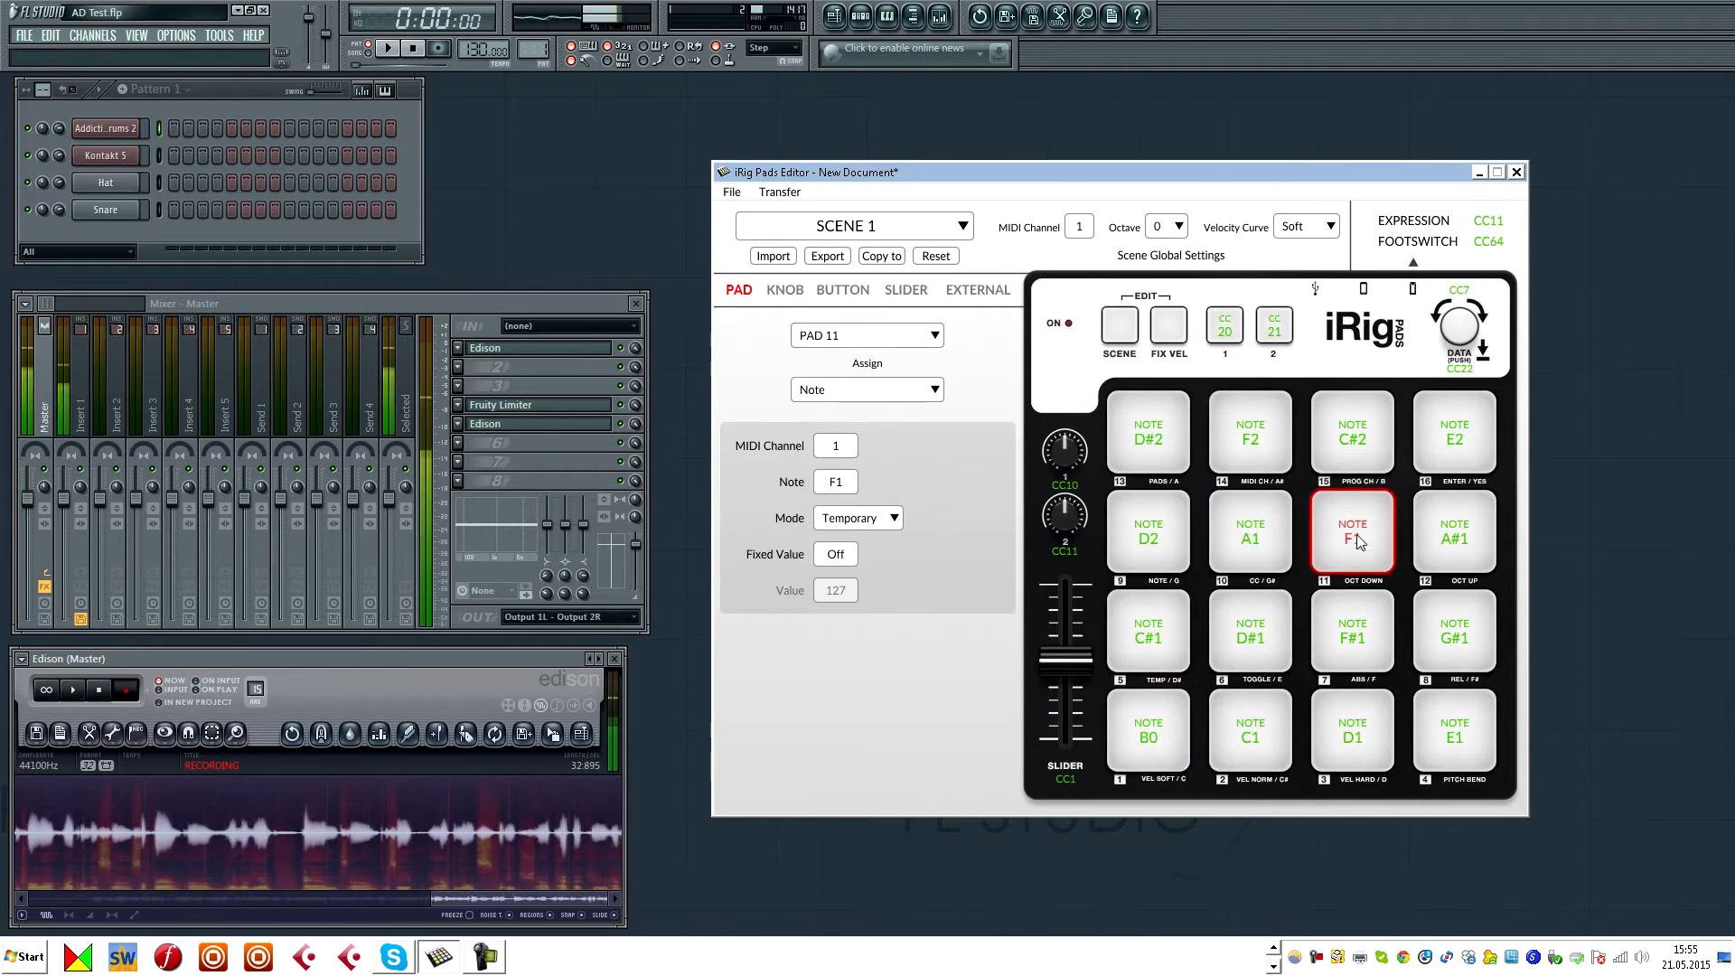
{"action": "left_click", "coordinate": [1251, 434]}
{"action": "left_click", "coordinate": [1353, 436]}
{"action": "left_click", "coordinate": [1460, 434]}
{"action": "left_click", "coordinate": [1352, 529]}
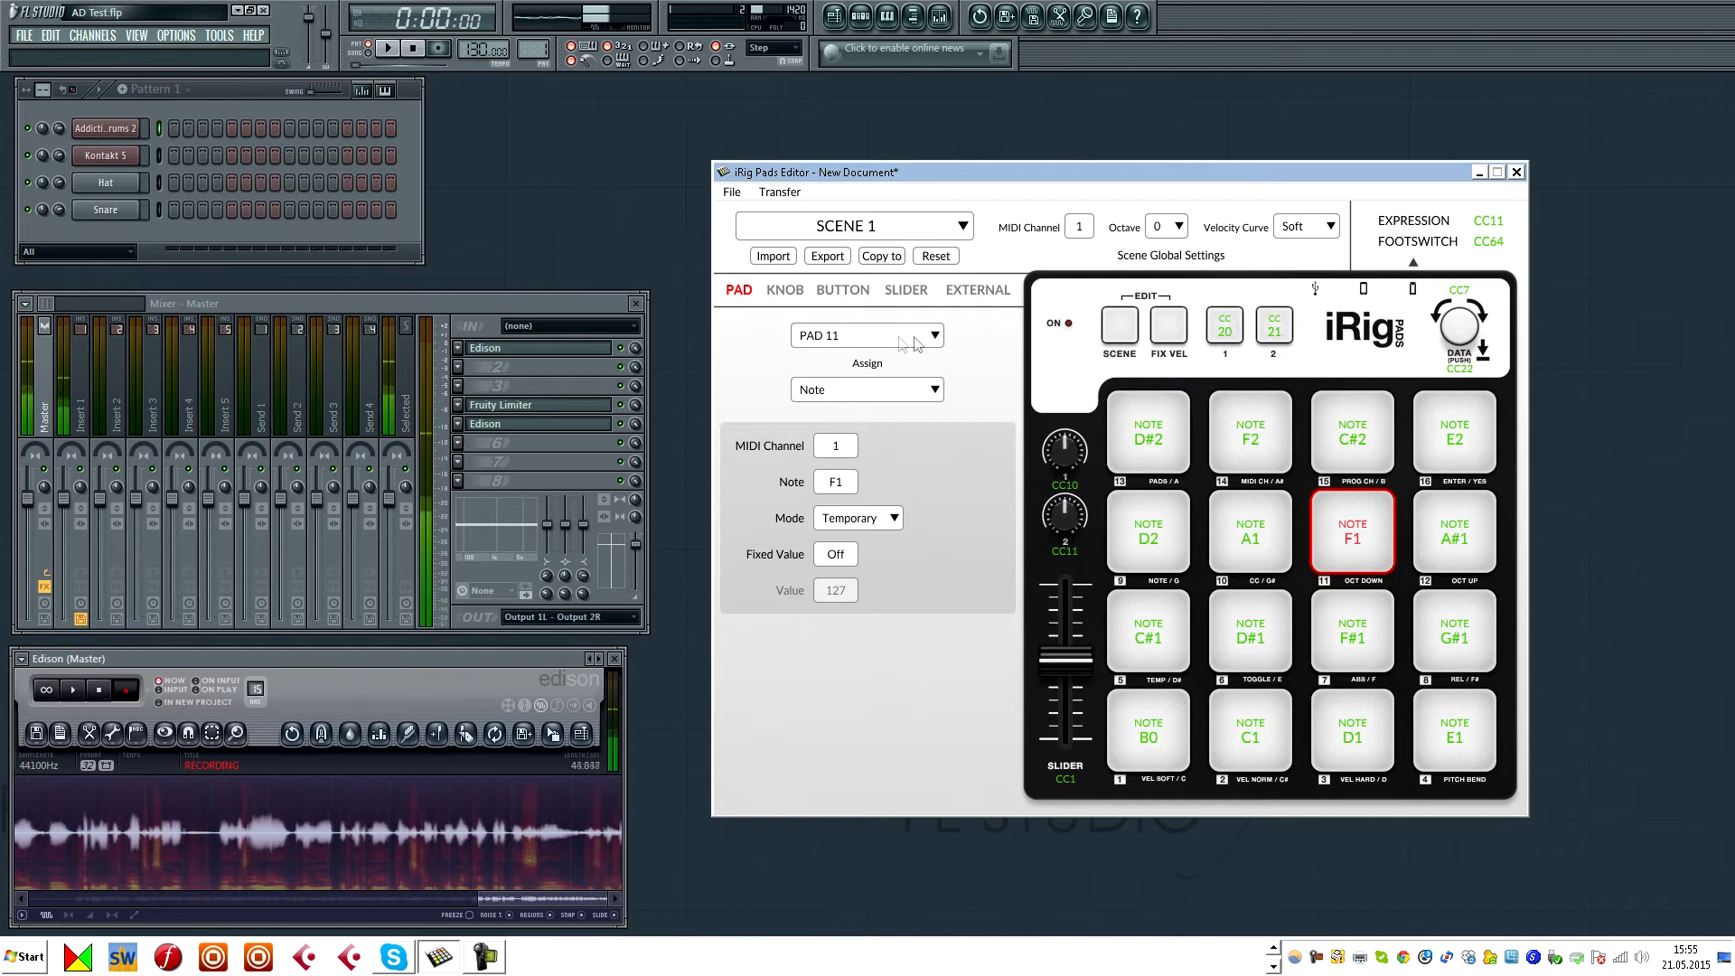
Step: Examine the control change settings of Button 1, the Data push button and the Data knob
{"action": "left_click", "coordinate": [1227, 333]}
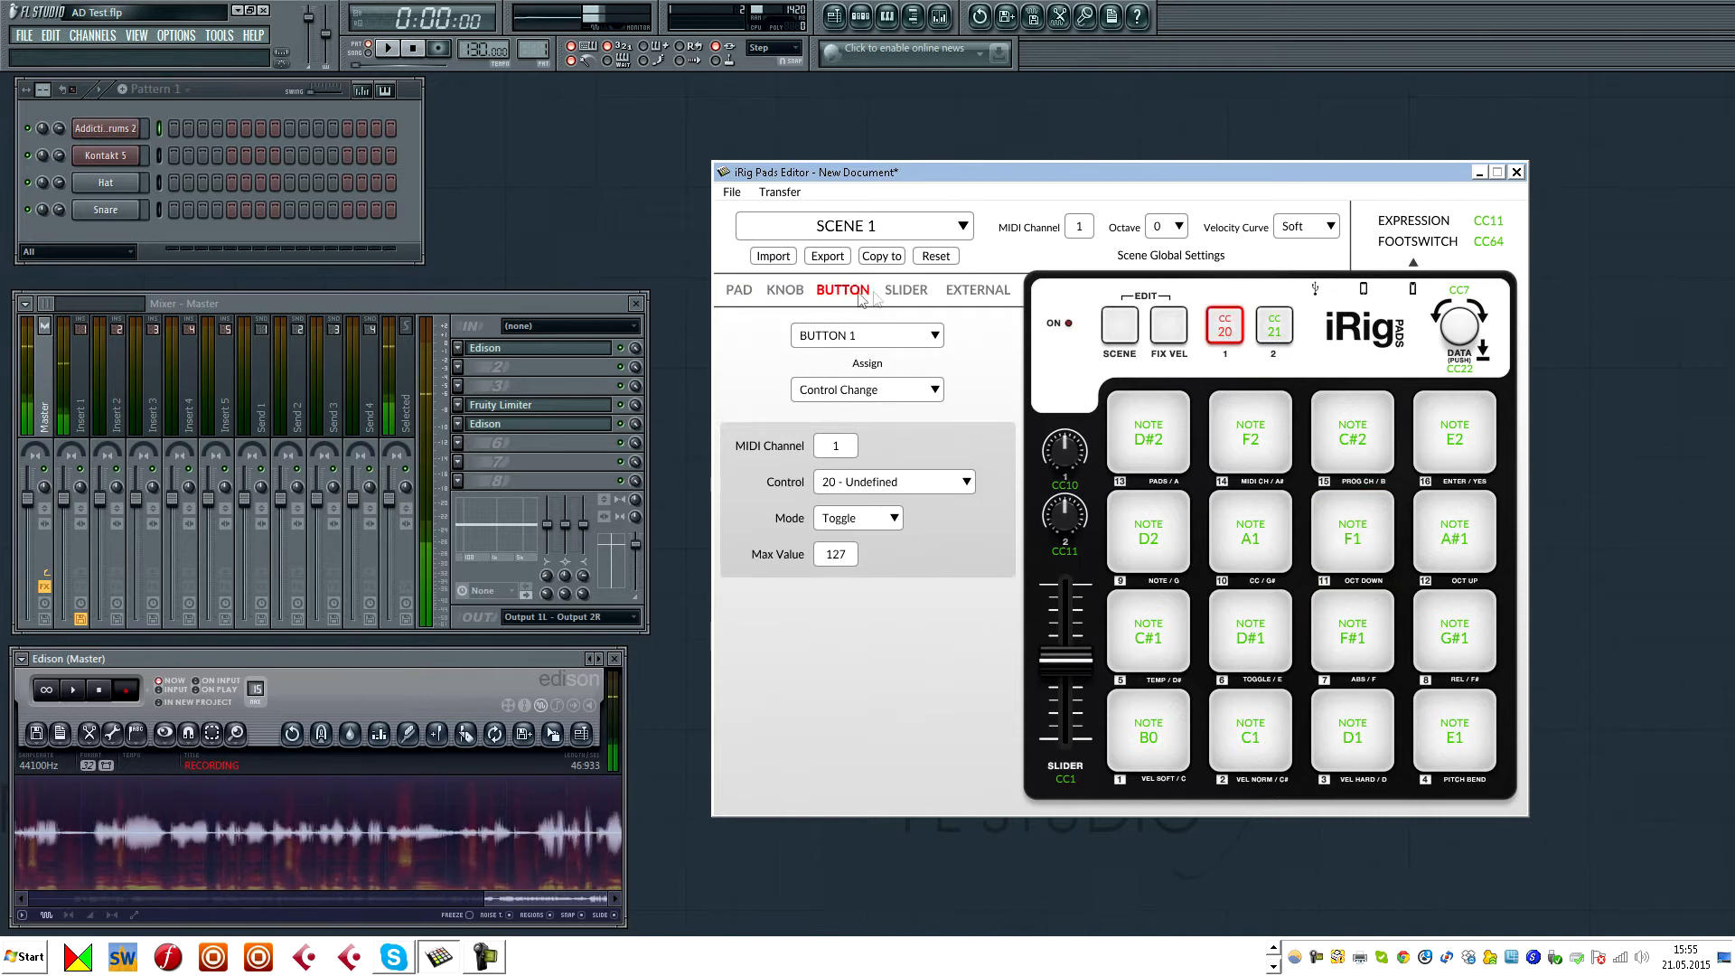
{"action": "left_click", "coordinate": [1465, 331]}
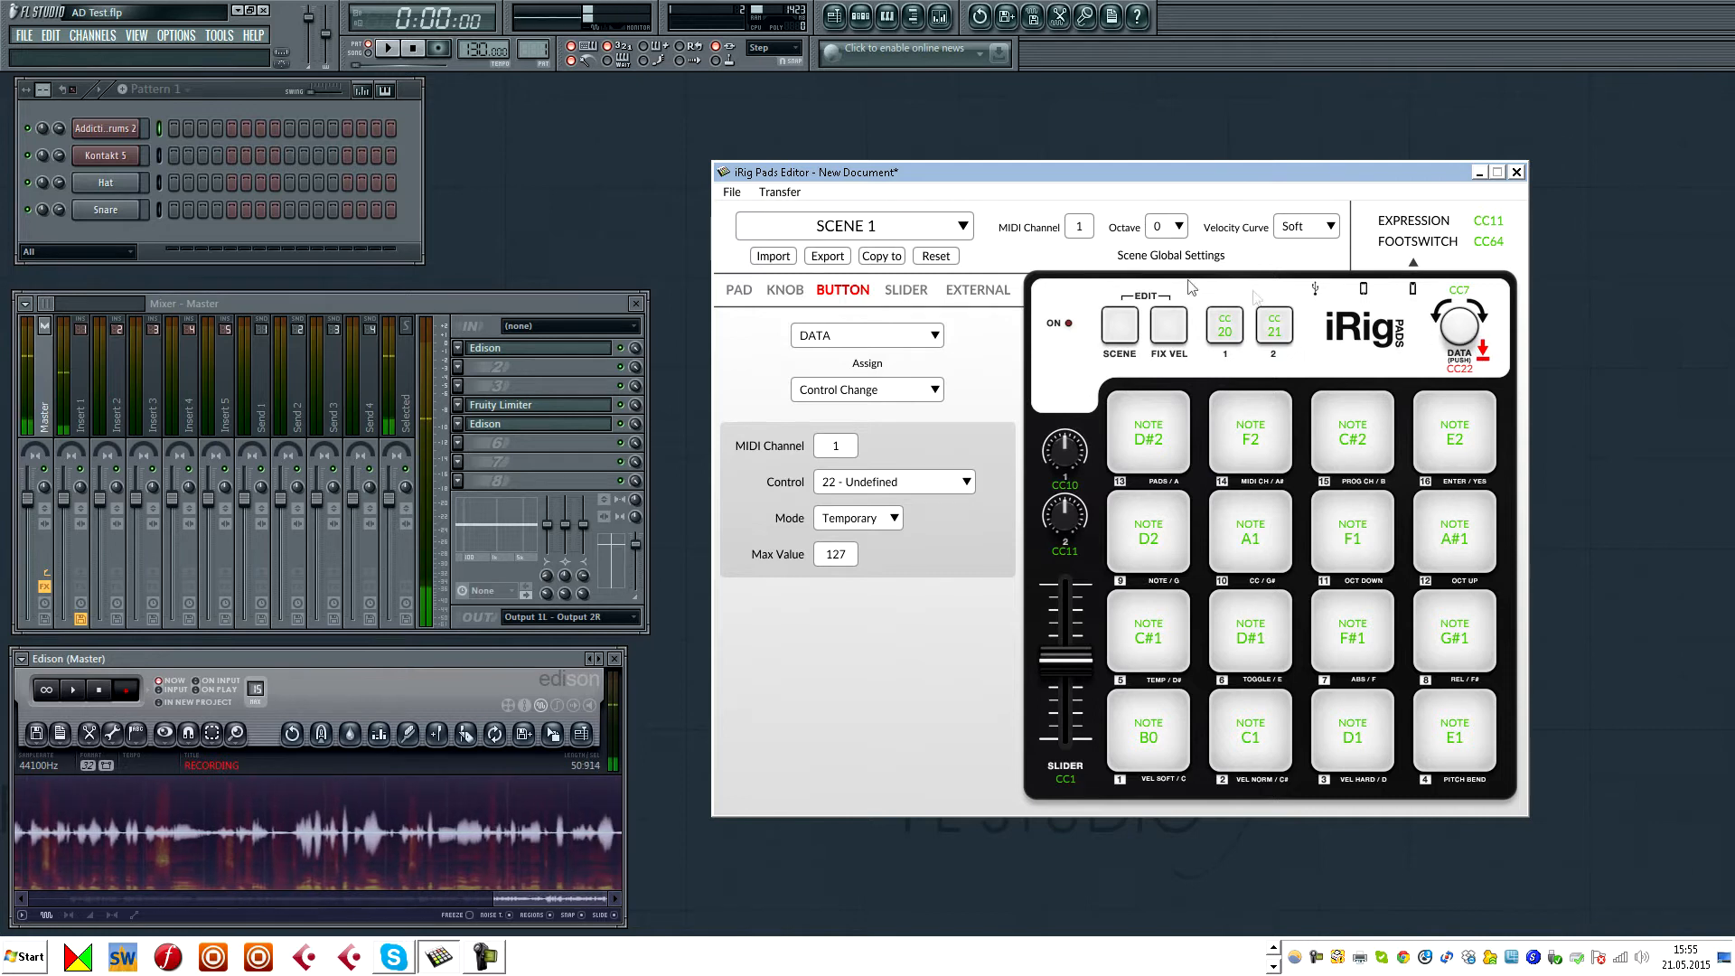
{"action": "left_click", "coordinate": [1477, 312]}
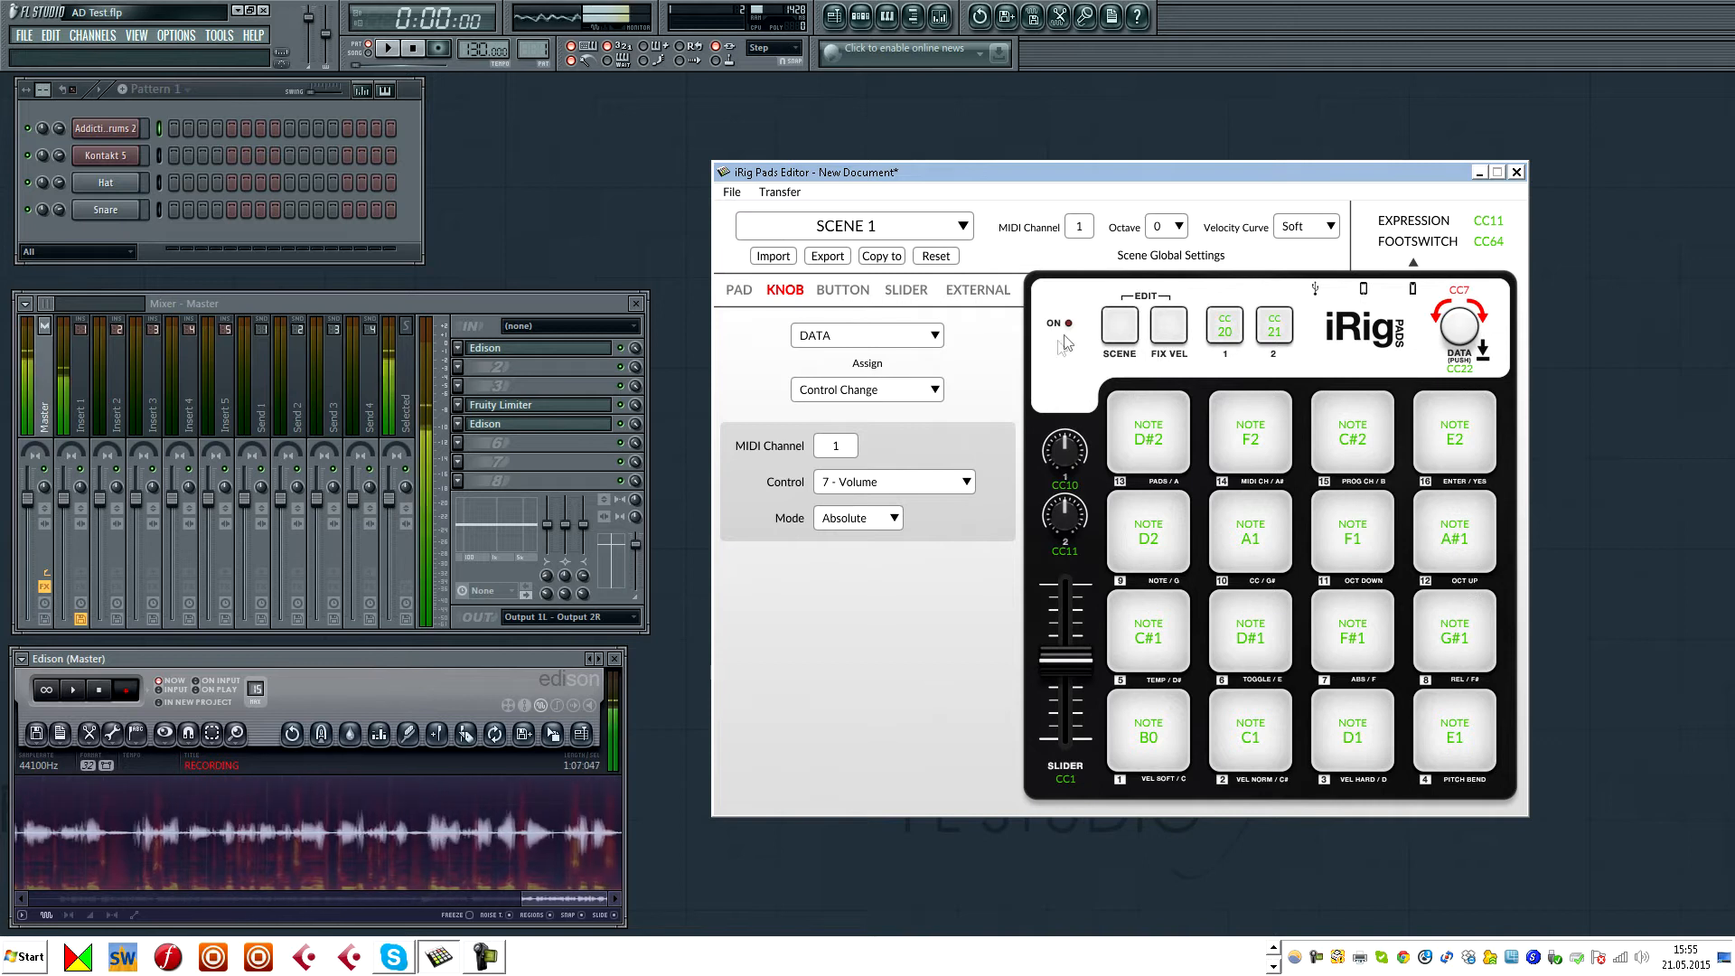
Step: Review the pad, button, slider and external control categories, ending on the settings of Pad 1
{"action": "left_click", "coordinate": [739, 290]}
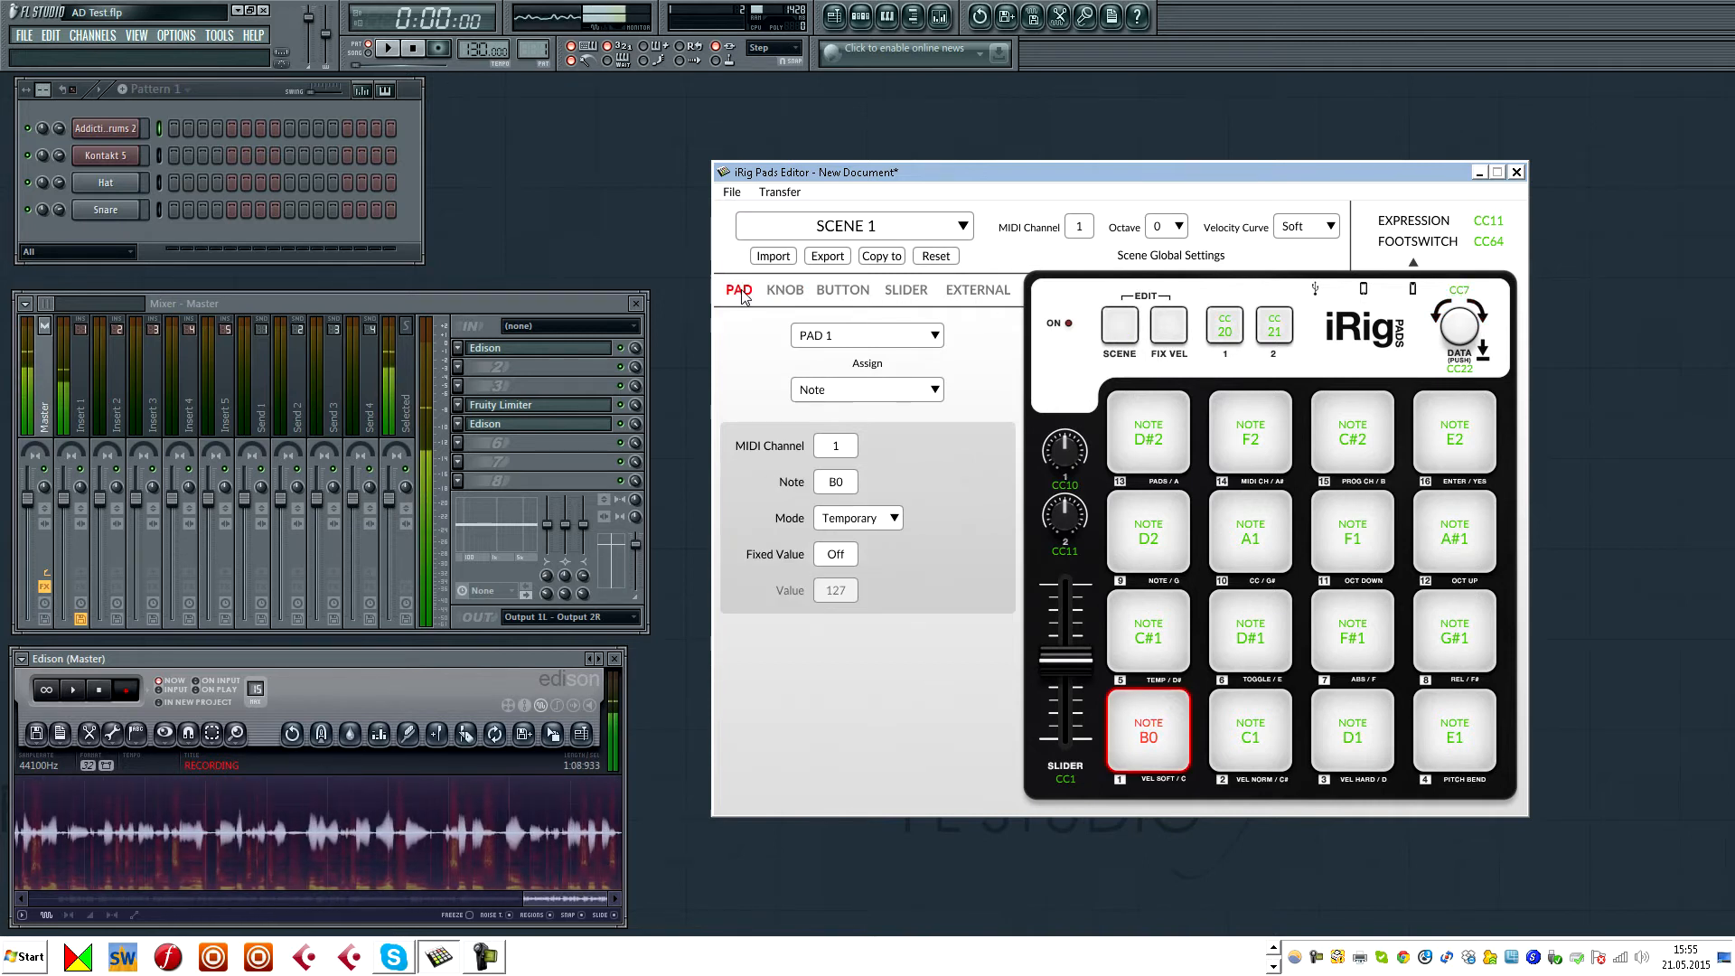
{"action": "left_click", "coordinate": [840, 291]}
{"action": "left_click", "coordinate": [905, 291]}
{"action": "left_click", "coordinate": [978, 290]}
{"action": "left_click", "coordinate": [906, 291]}
{"action": "left_click", "coordinate": [843, 290]}
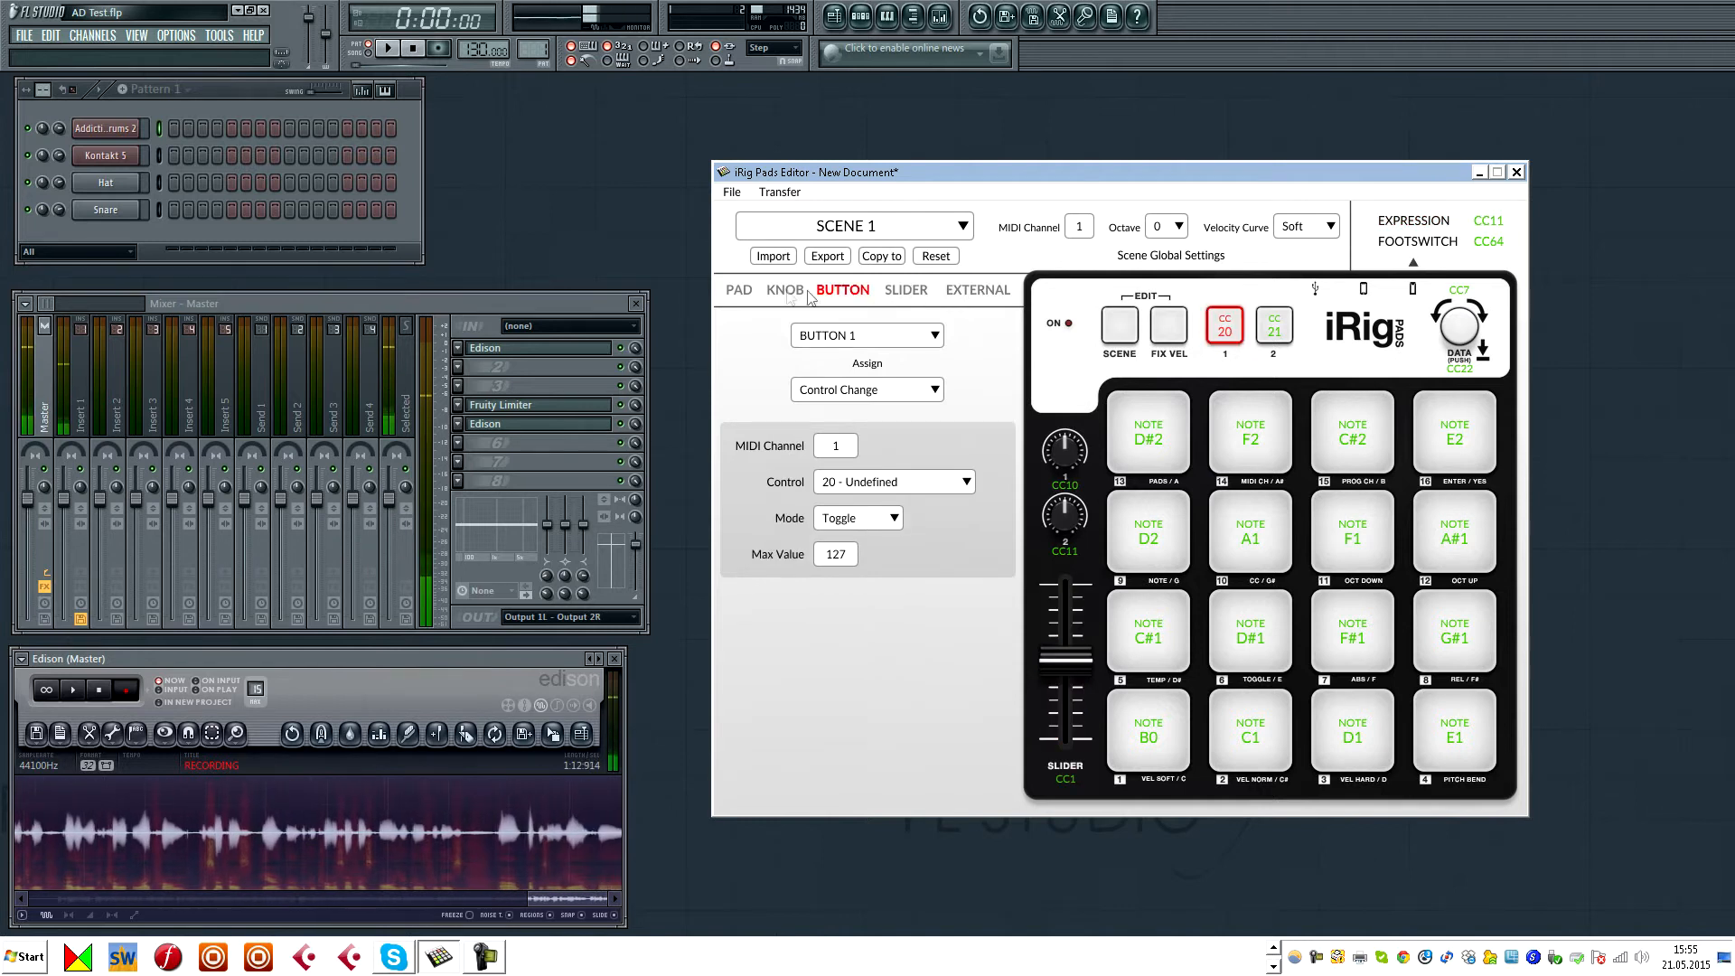
{"action": "left_click", "coordinate": [731, 287]}
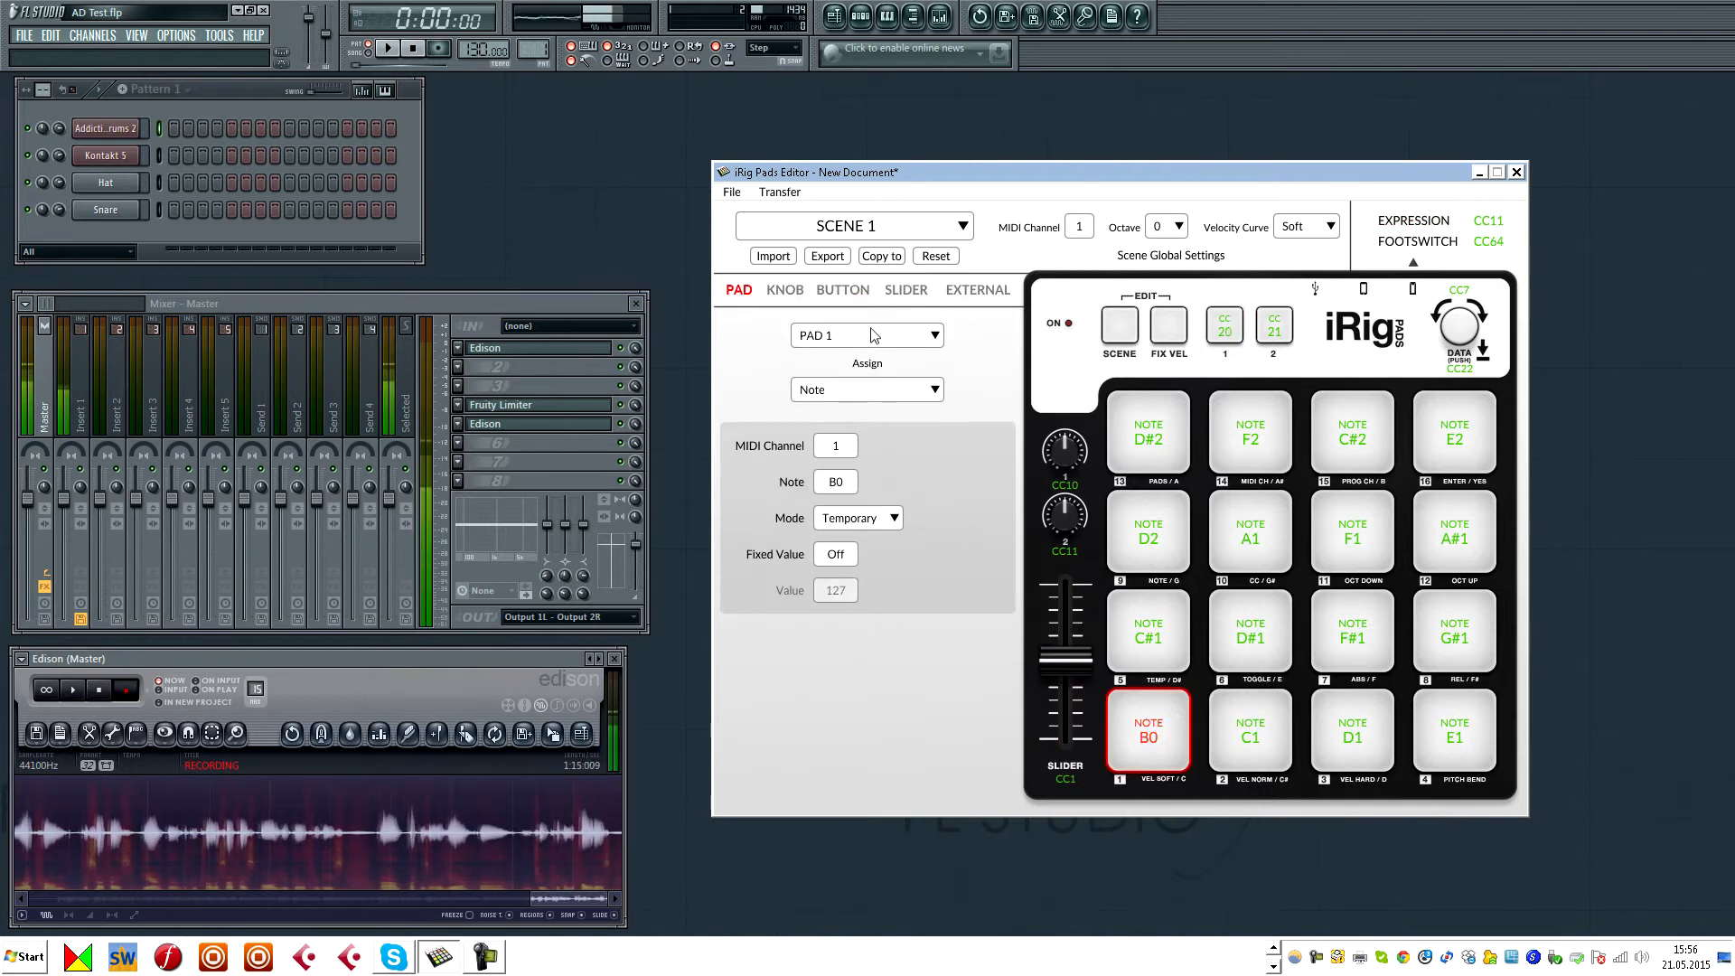
Step: Examine which individual pads, knobs and buttons can be chosen for editing, ending on Button 1
{"action": "left_click", "coordinate": [917, 343]}
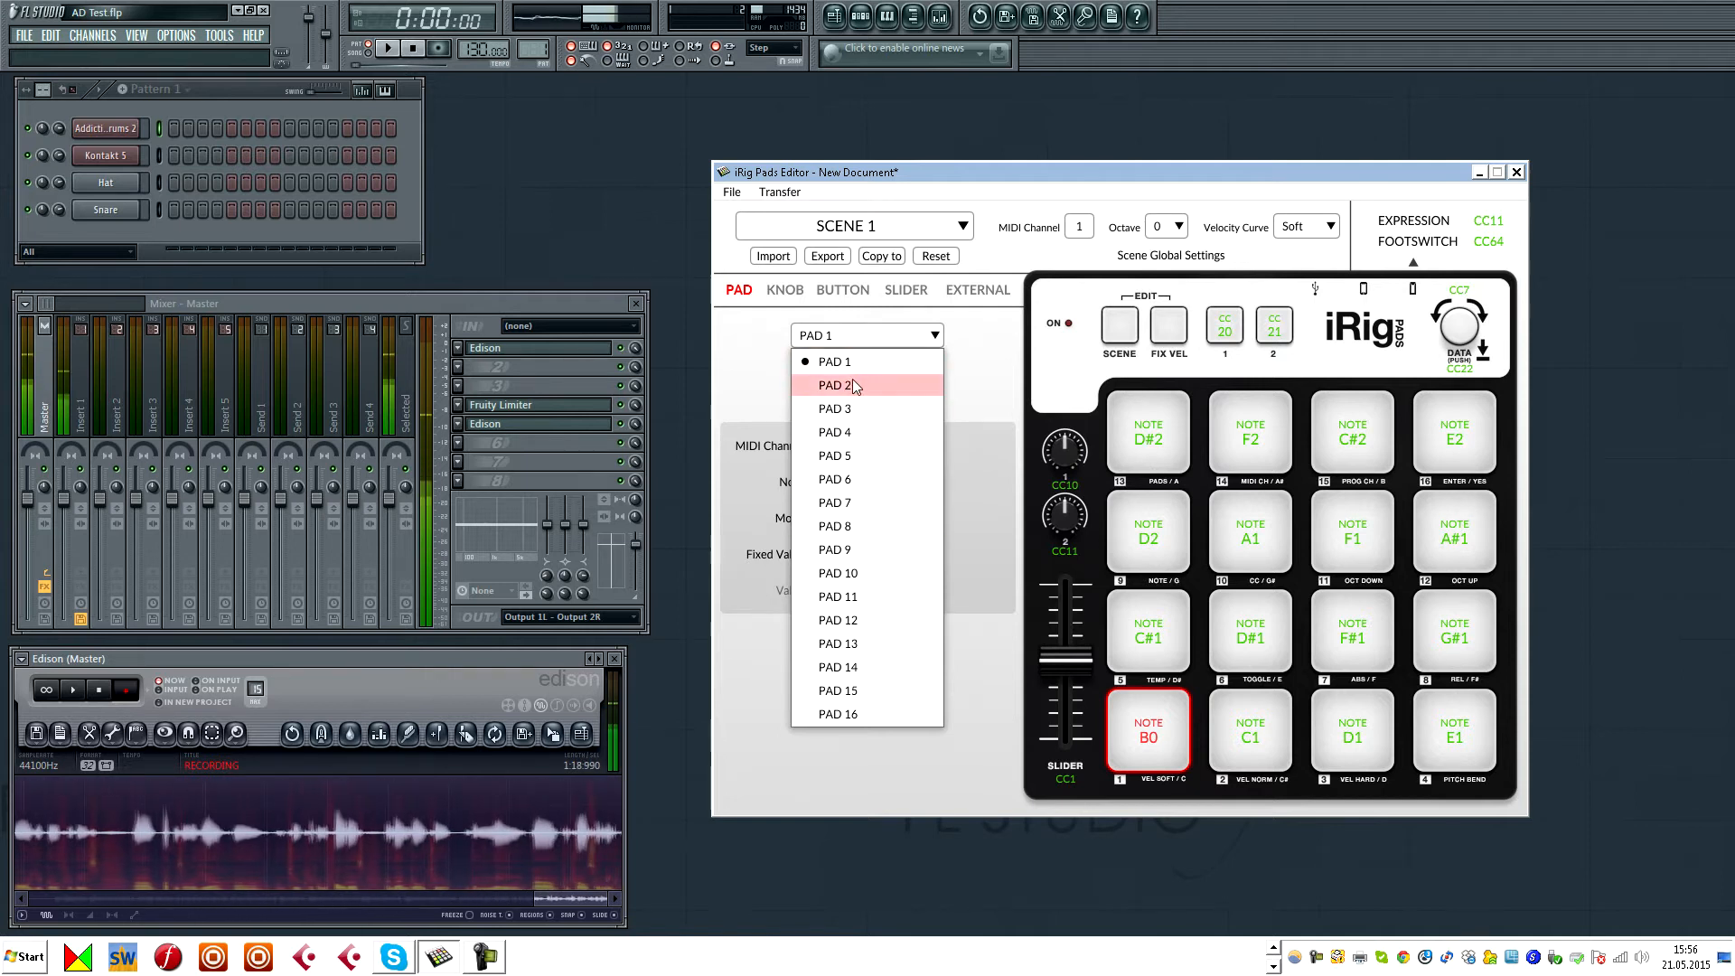
{"action": "left_click", "coordinate": [850, 502]}
{"action": "left_click", "coordinate": [784, 289]}
{"action": "left_click", "coordinate": [858, 336]}
{"action": "left_click", "coordinate": [828, 384]}
{"action": "left_click", "coordinate": [855, 291]}
{"action": "left_click", "coordinate": [859, 340]}
{"action": "left_click", "coordinate": [843, 374]}
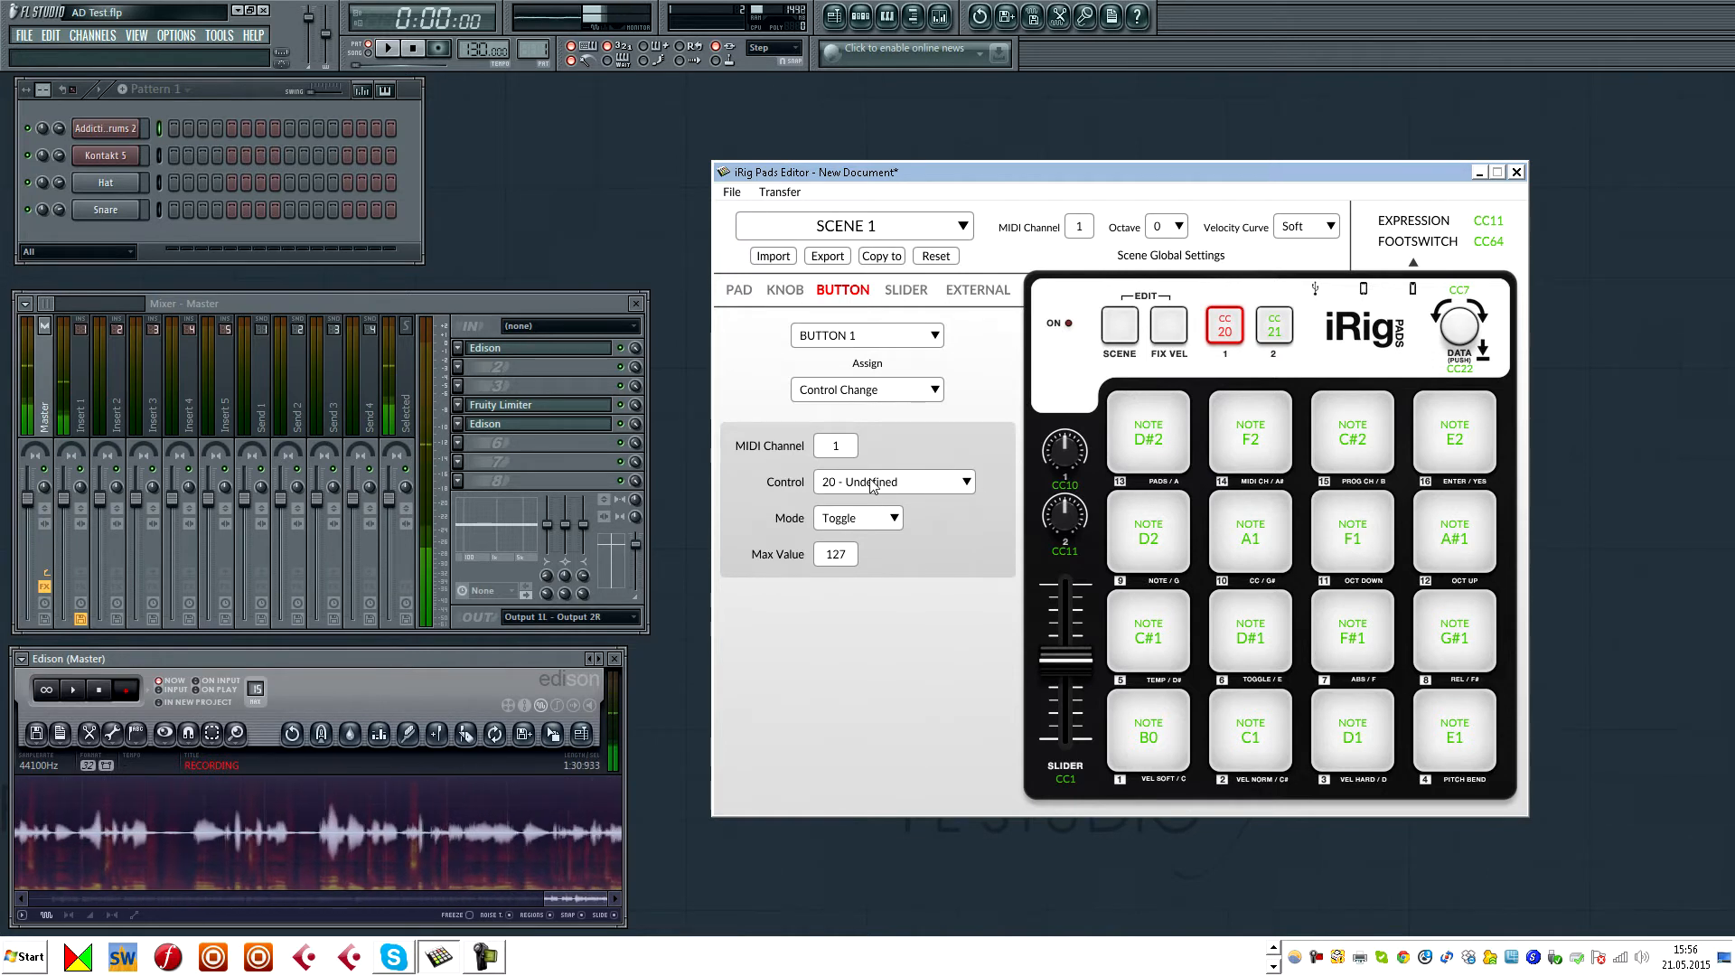
Step: Examine Button 1's mode choices and its maximum value setting without changing them
{"action": "left_click", "coordinate": [856, 526]}
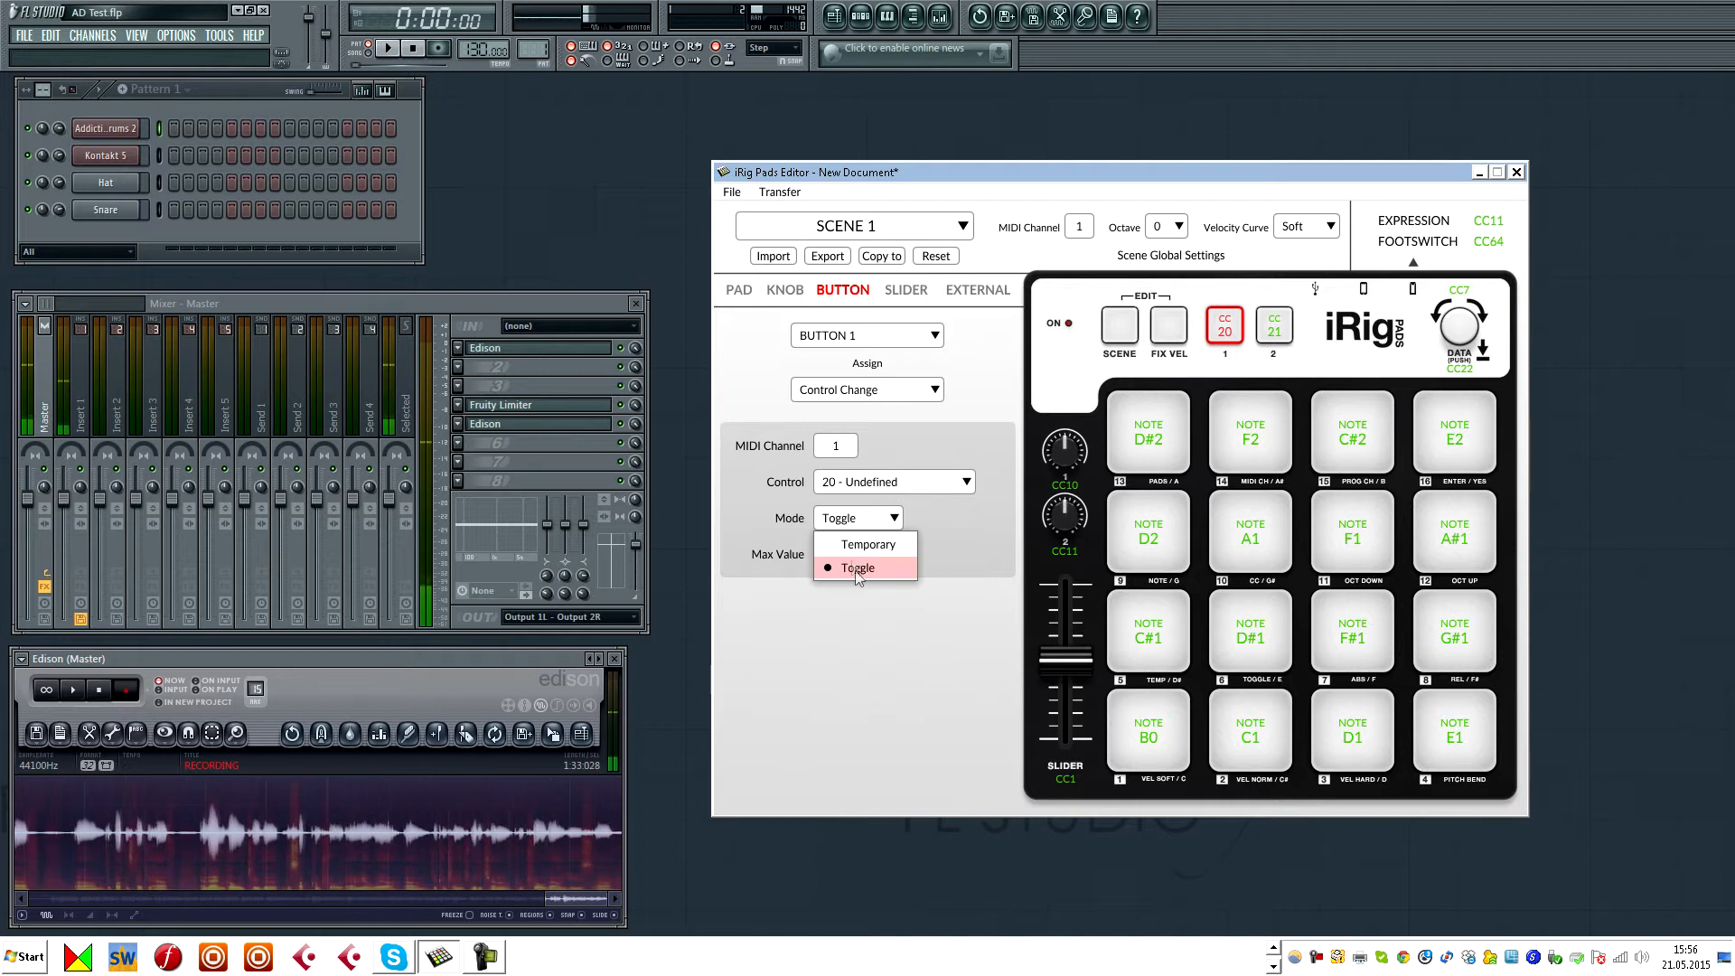
{"action": "left_click", "coordinate": [780, 544]}
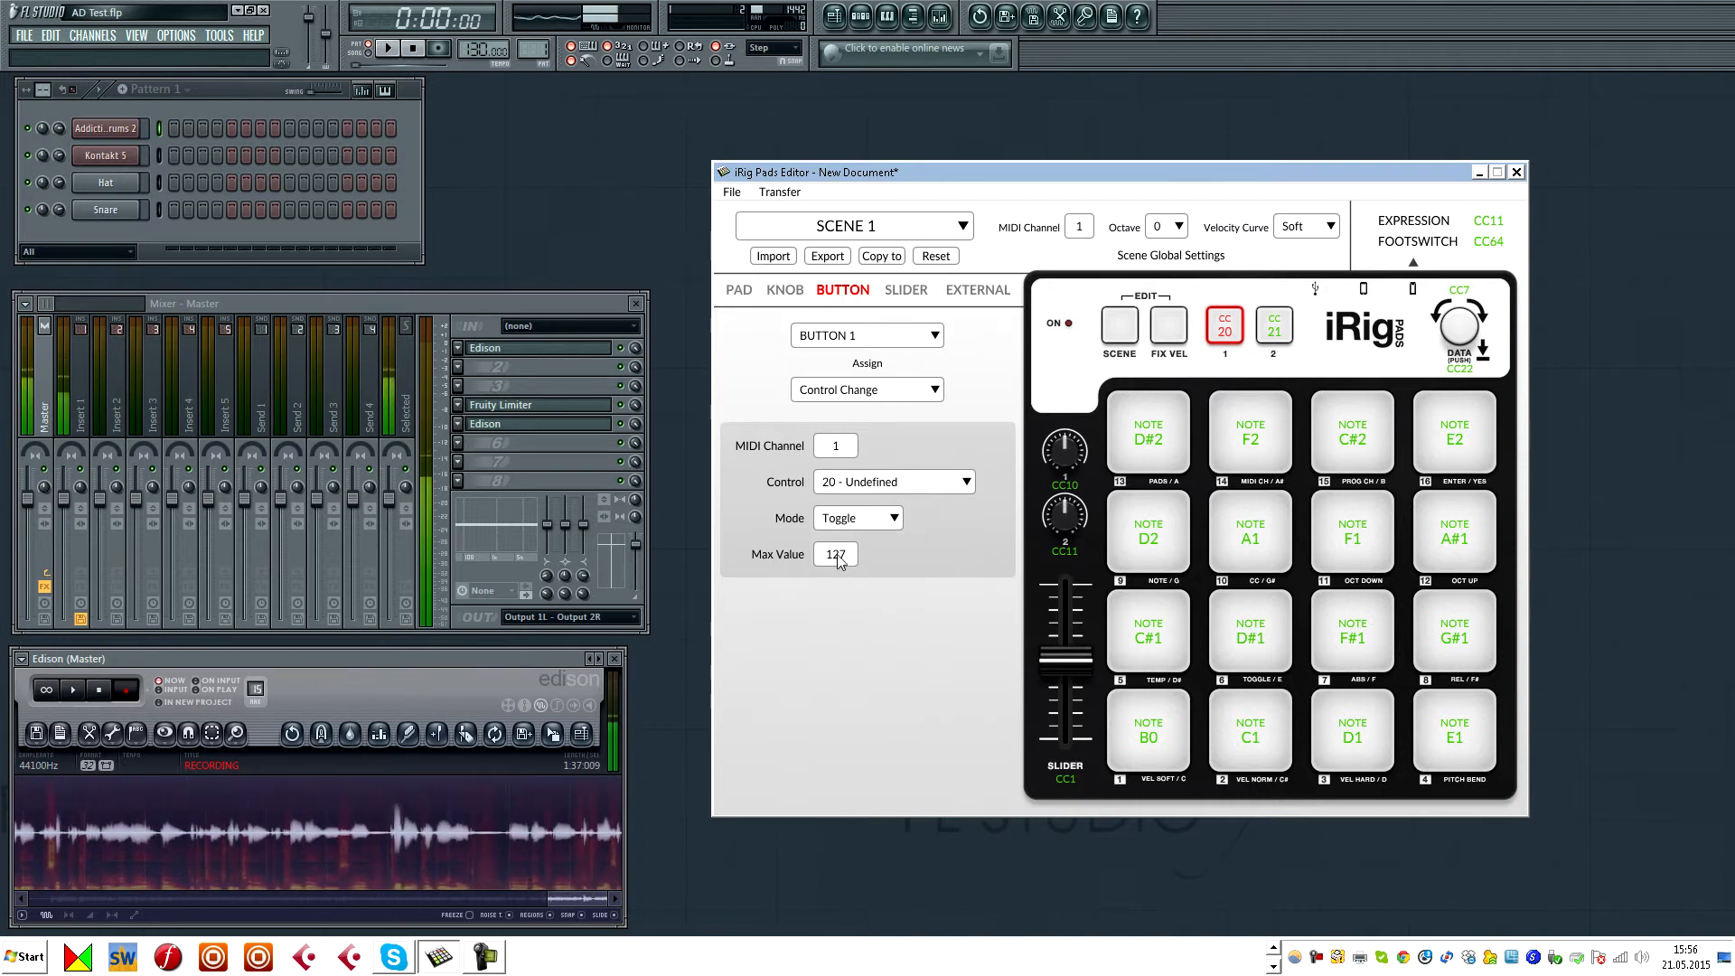
{"action": "left_click", "coordinate": [842, 524]}
{"action": "left_click", "coordinate": [811, 544]}
{"action": "double_click", "coordinate": [835, 555]}
{"action": "left_click", "coordinate": [929, 556]}
Step: Enable the fixed value for Pad 9 and turn it back off
{"action": "left_click", "coordinate": [1146, 532]}
{"action": "left_click", "coordinate": [836, 555]}
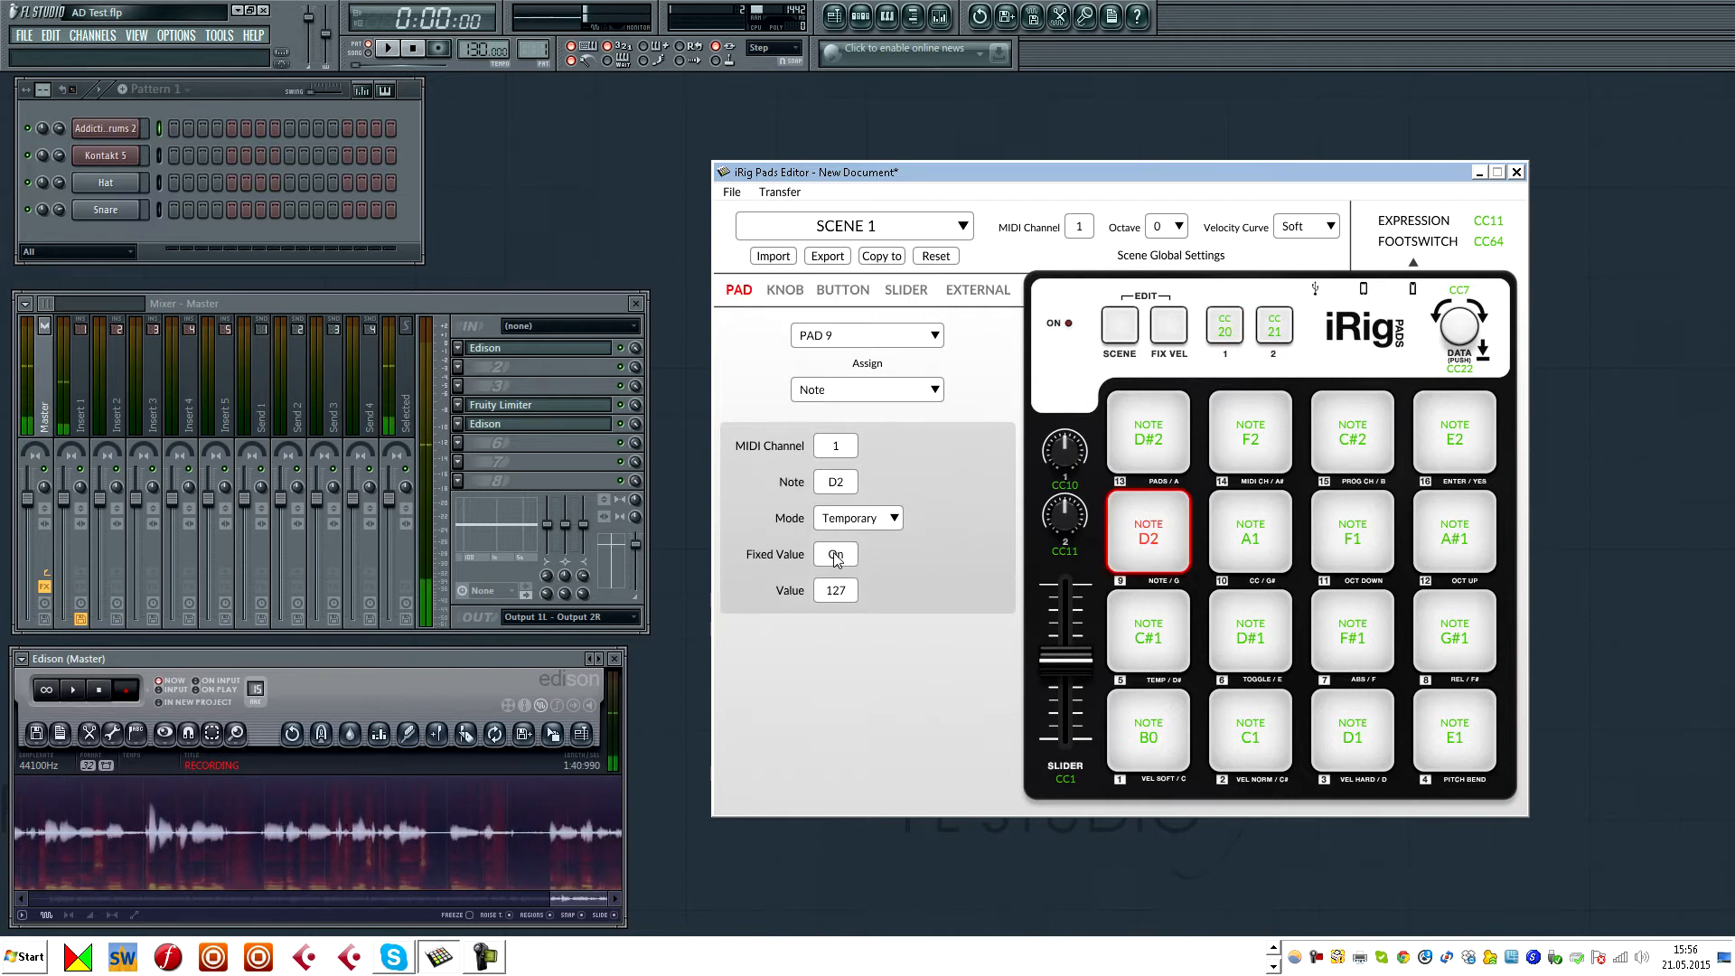
{"action": "left_click", "coordinate": [837, 556]}
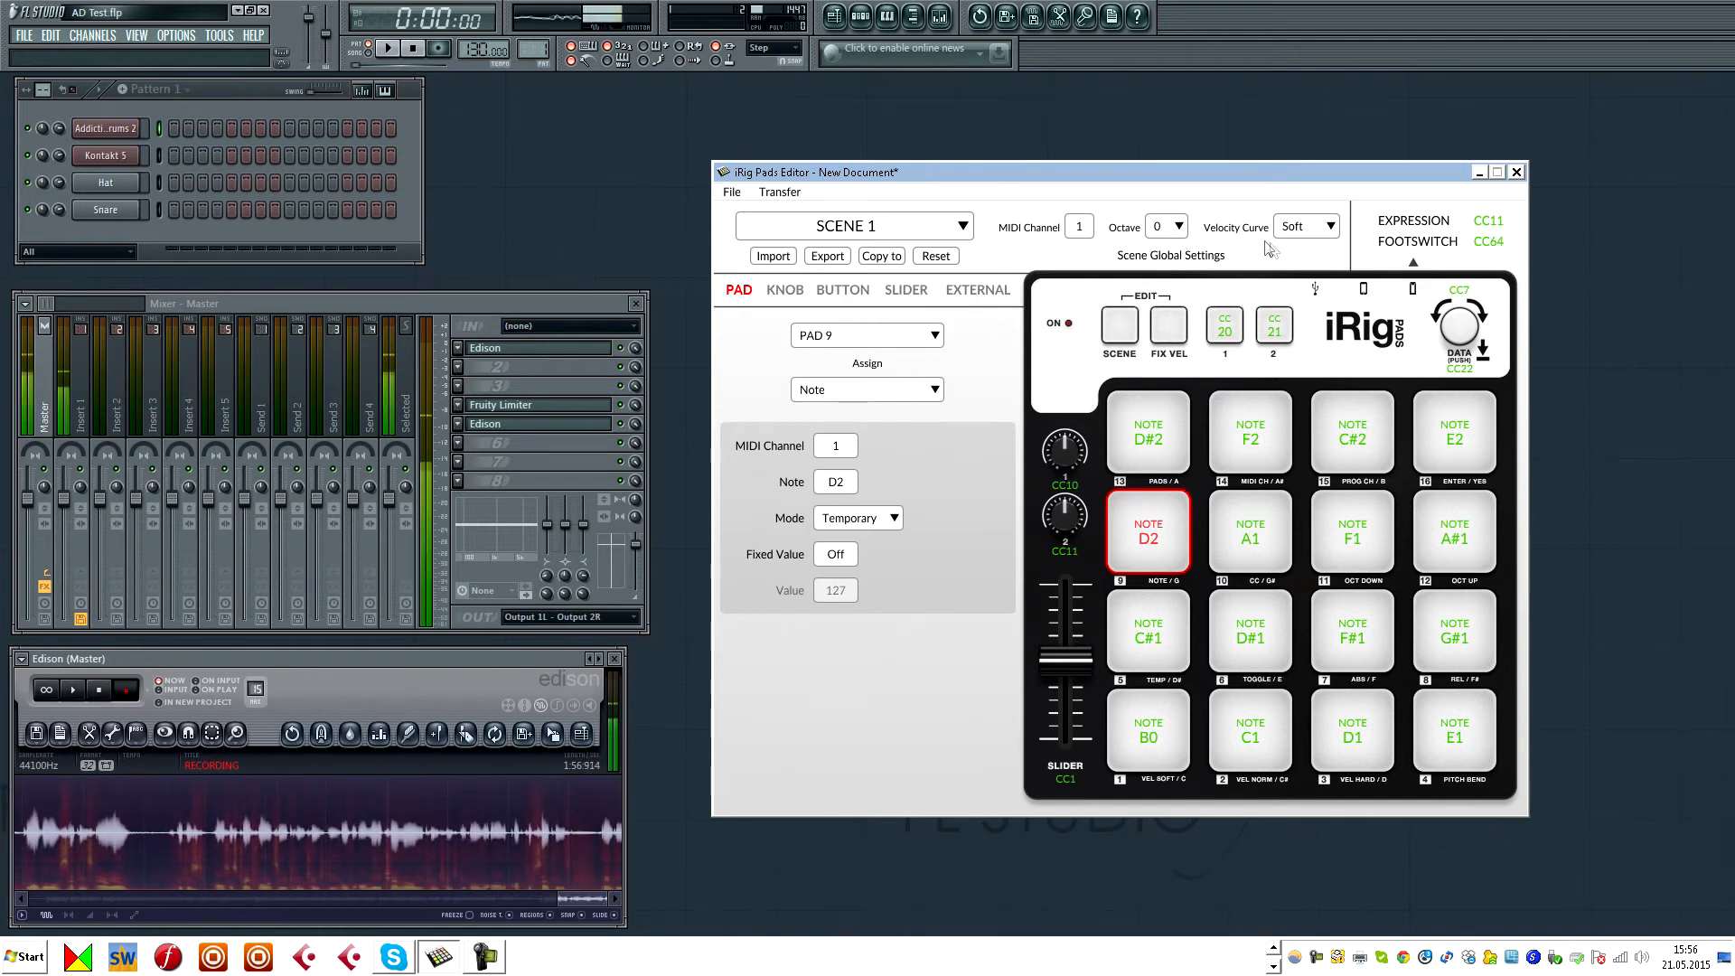
Step: Examine the available velocity curves for Scene 1 and keep the Soft curve
{"action": "left_click", "coordinate": [1332, 226]}
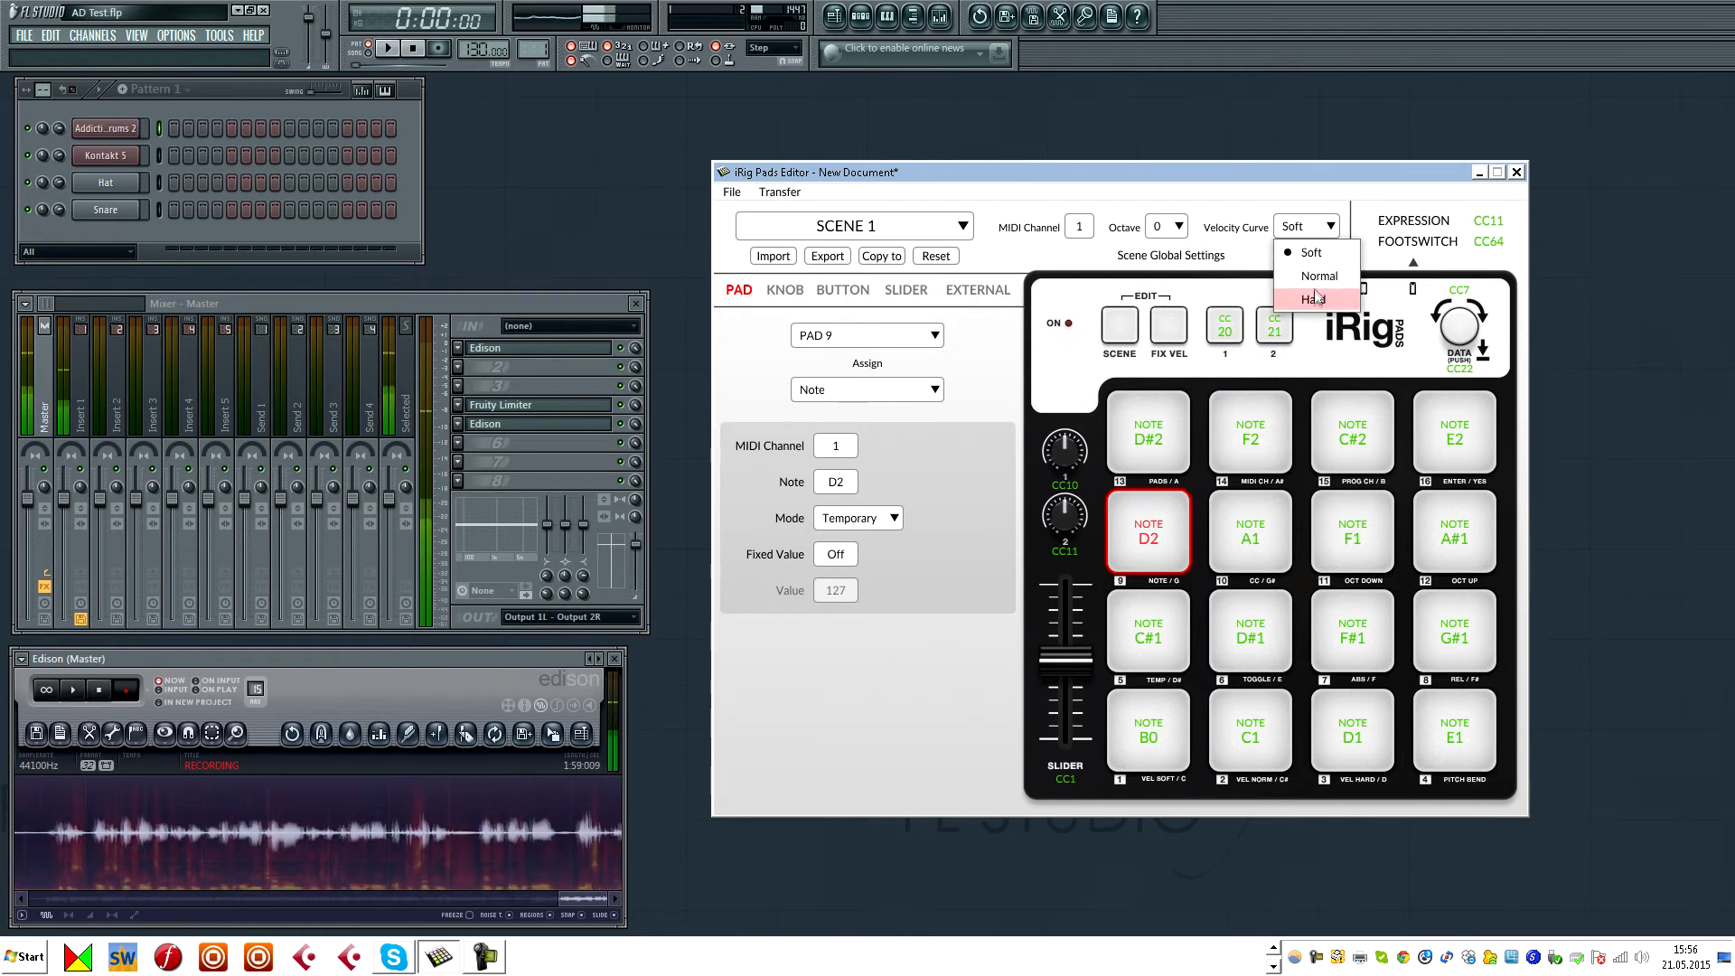
{"action": "left_click", "coordinate": [1264, 209]}
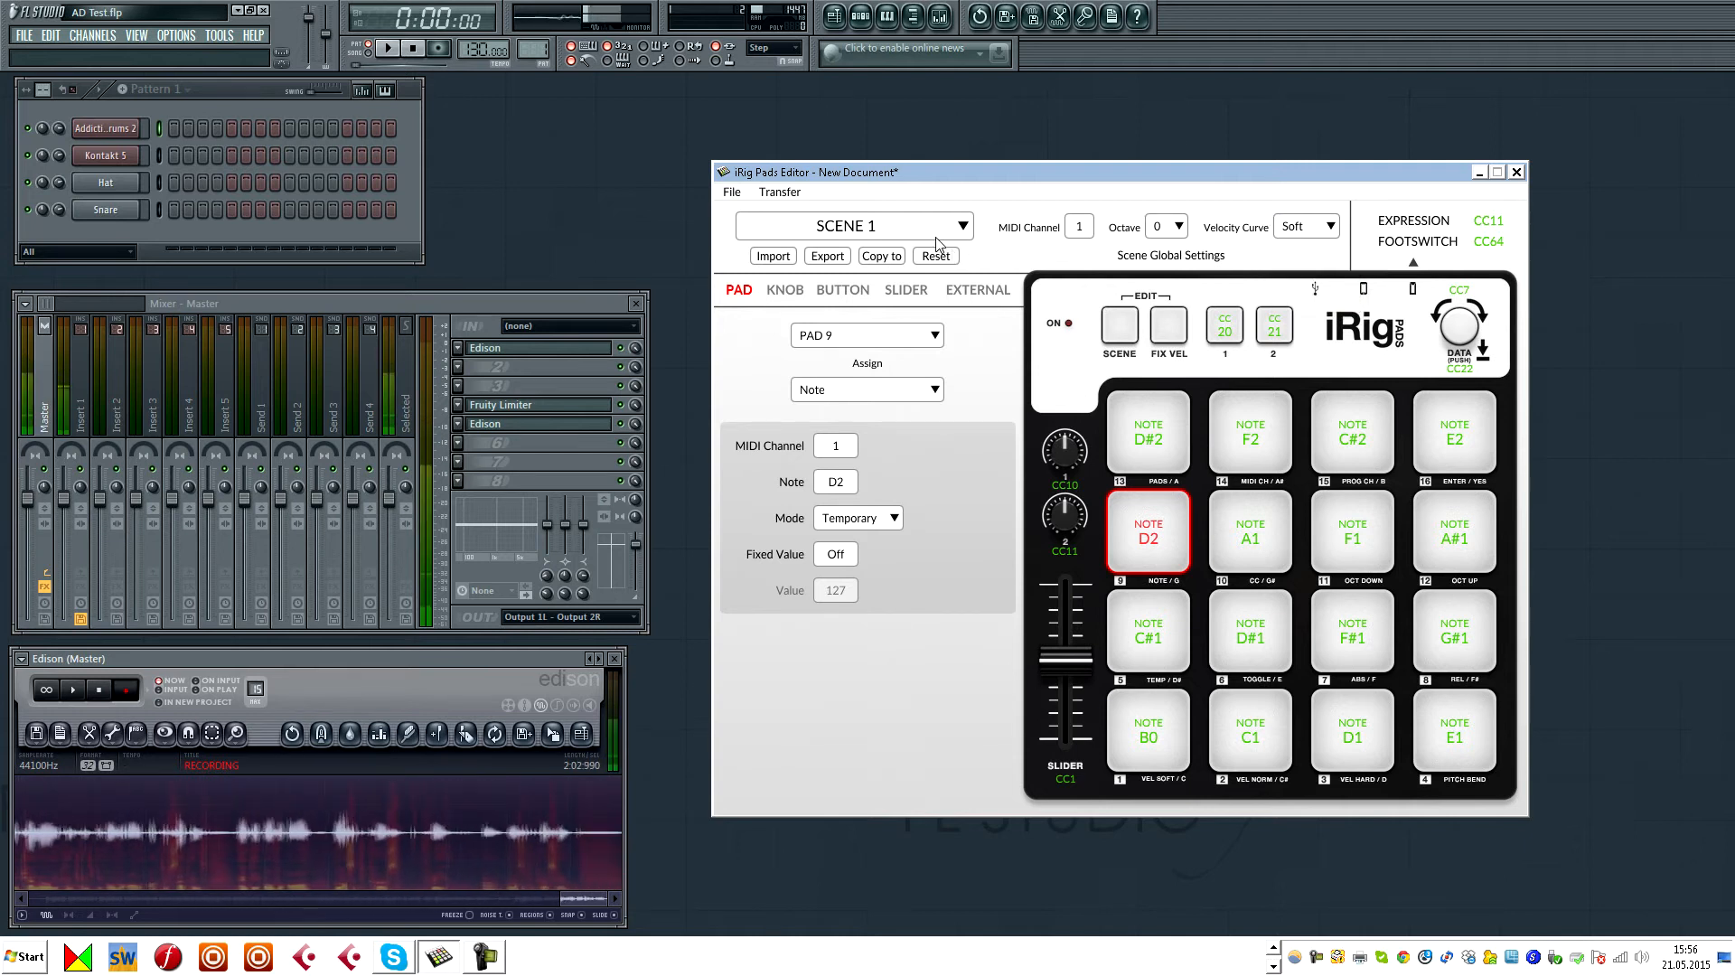
Step: View the pad layout of Scene 2, and switch the editor to Scene 6
{"action": "left_click", "coordinate": [964, 228]}
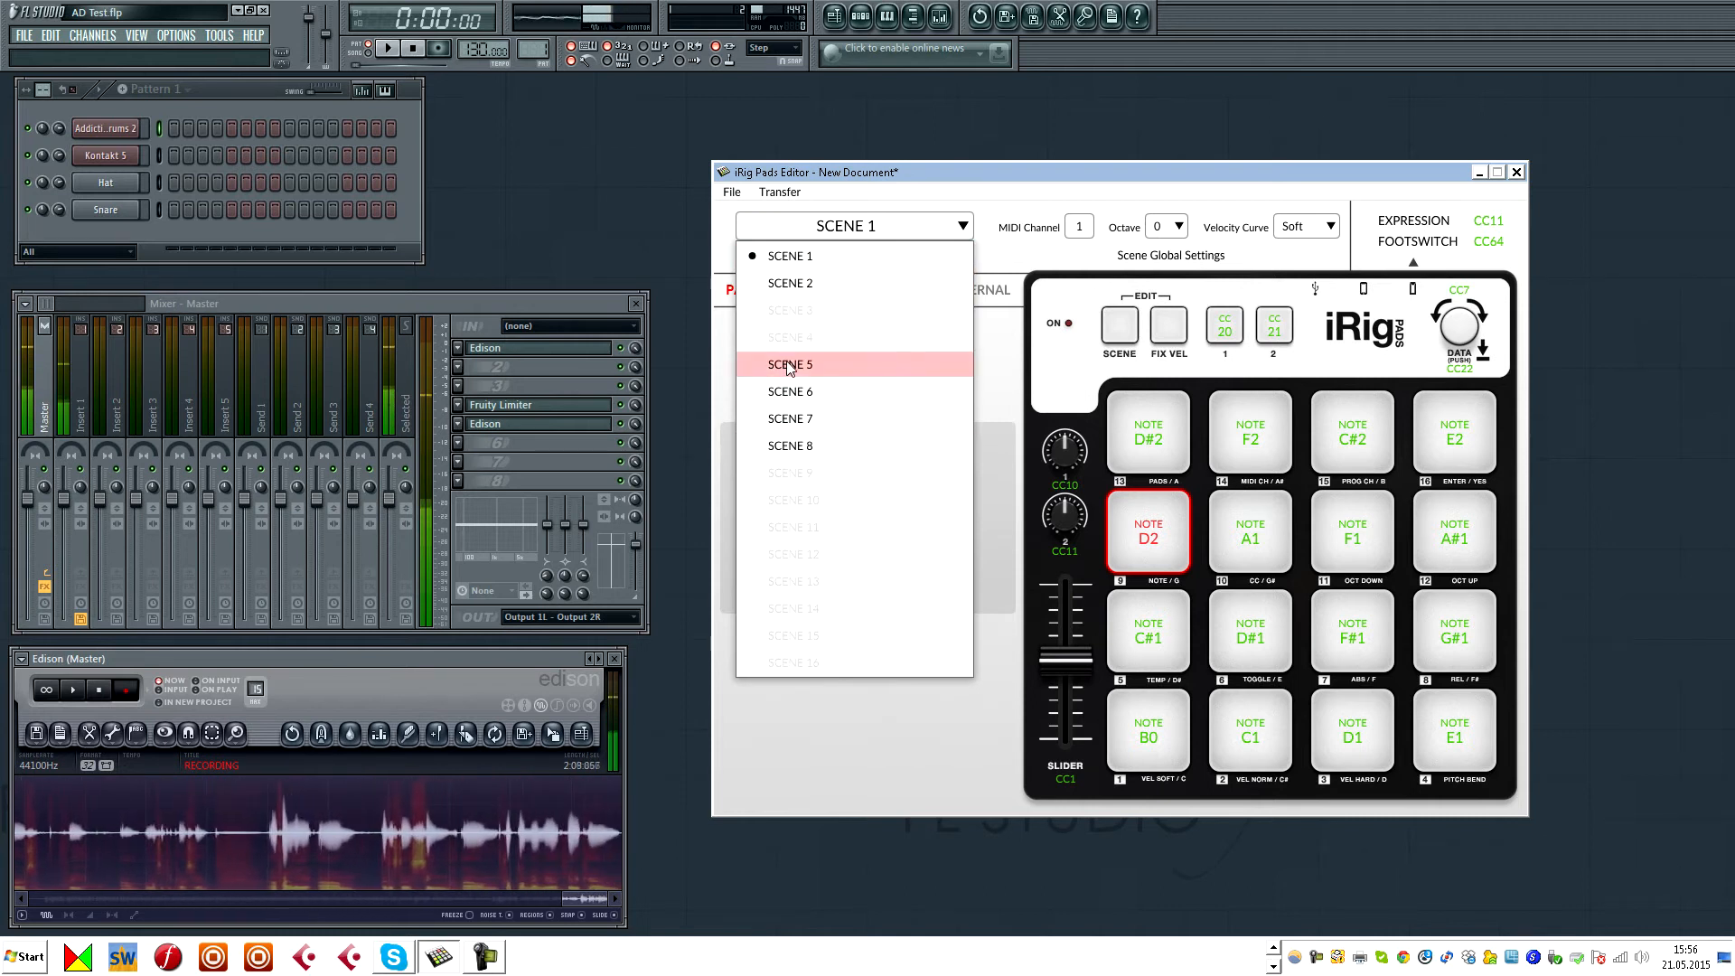
{"action": "left_click", "coordinate": [800, 285]}
{"action": "left_click", "coordinate": [836, 228]}
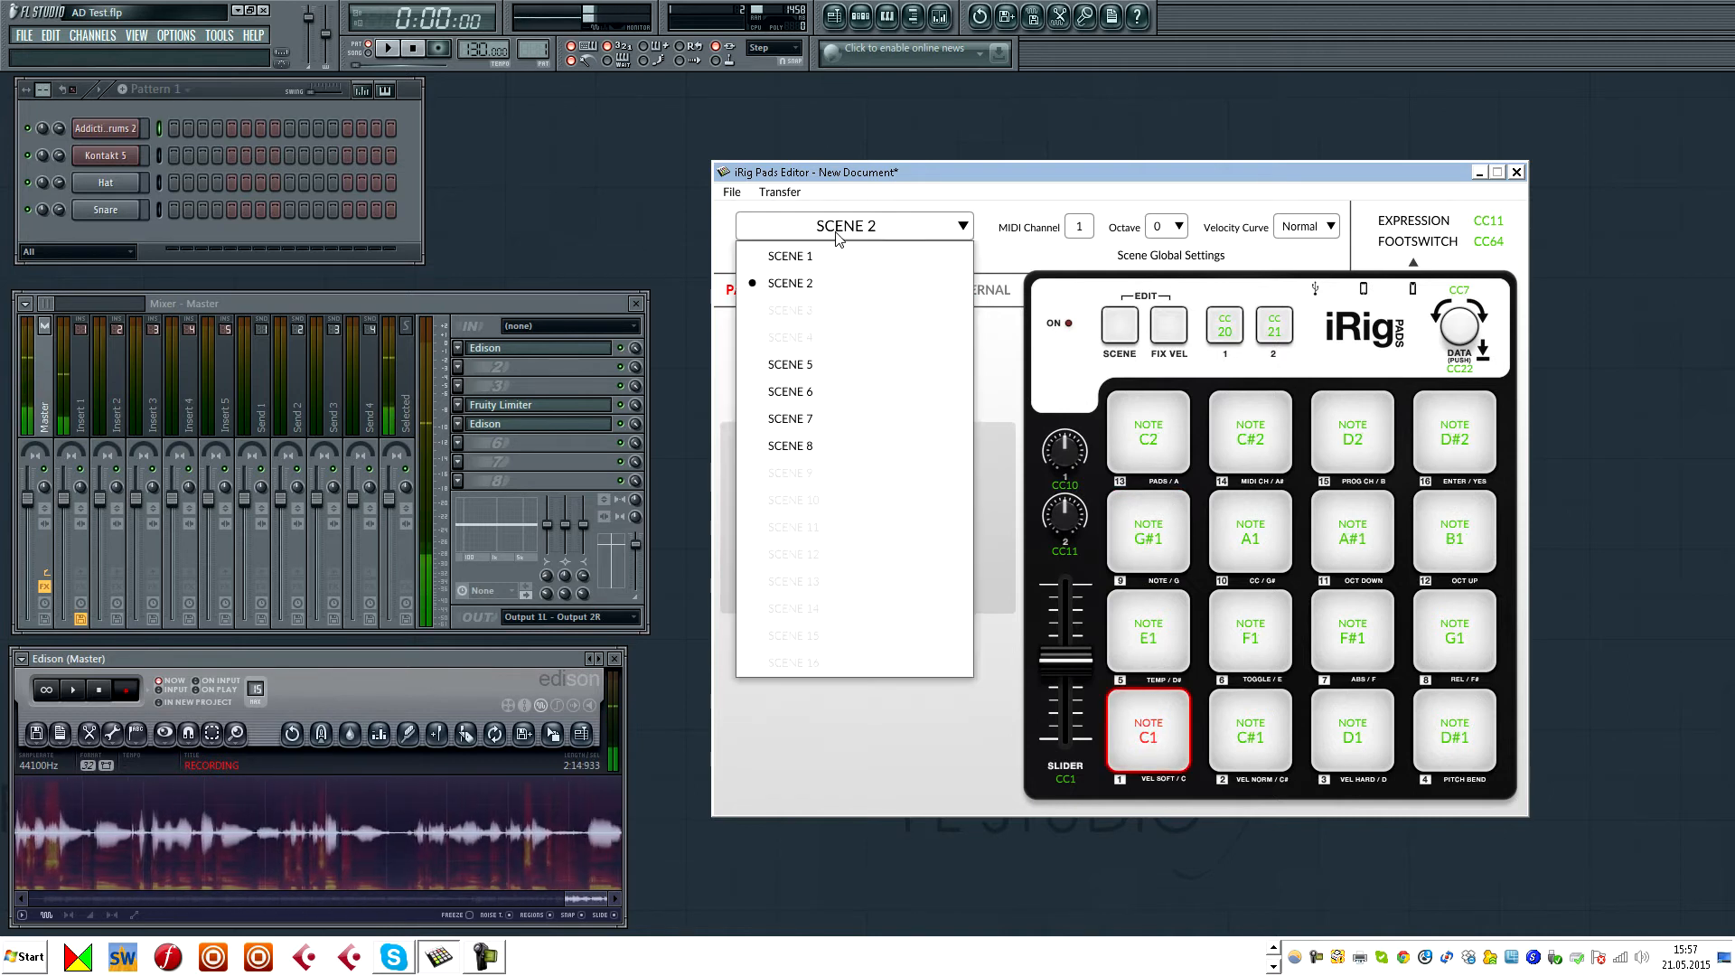
{"action": "left_click", "coordinate": [804, 393]}
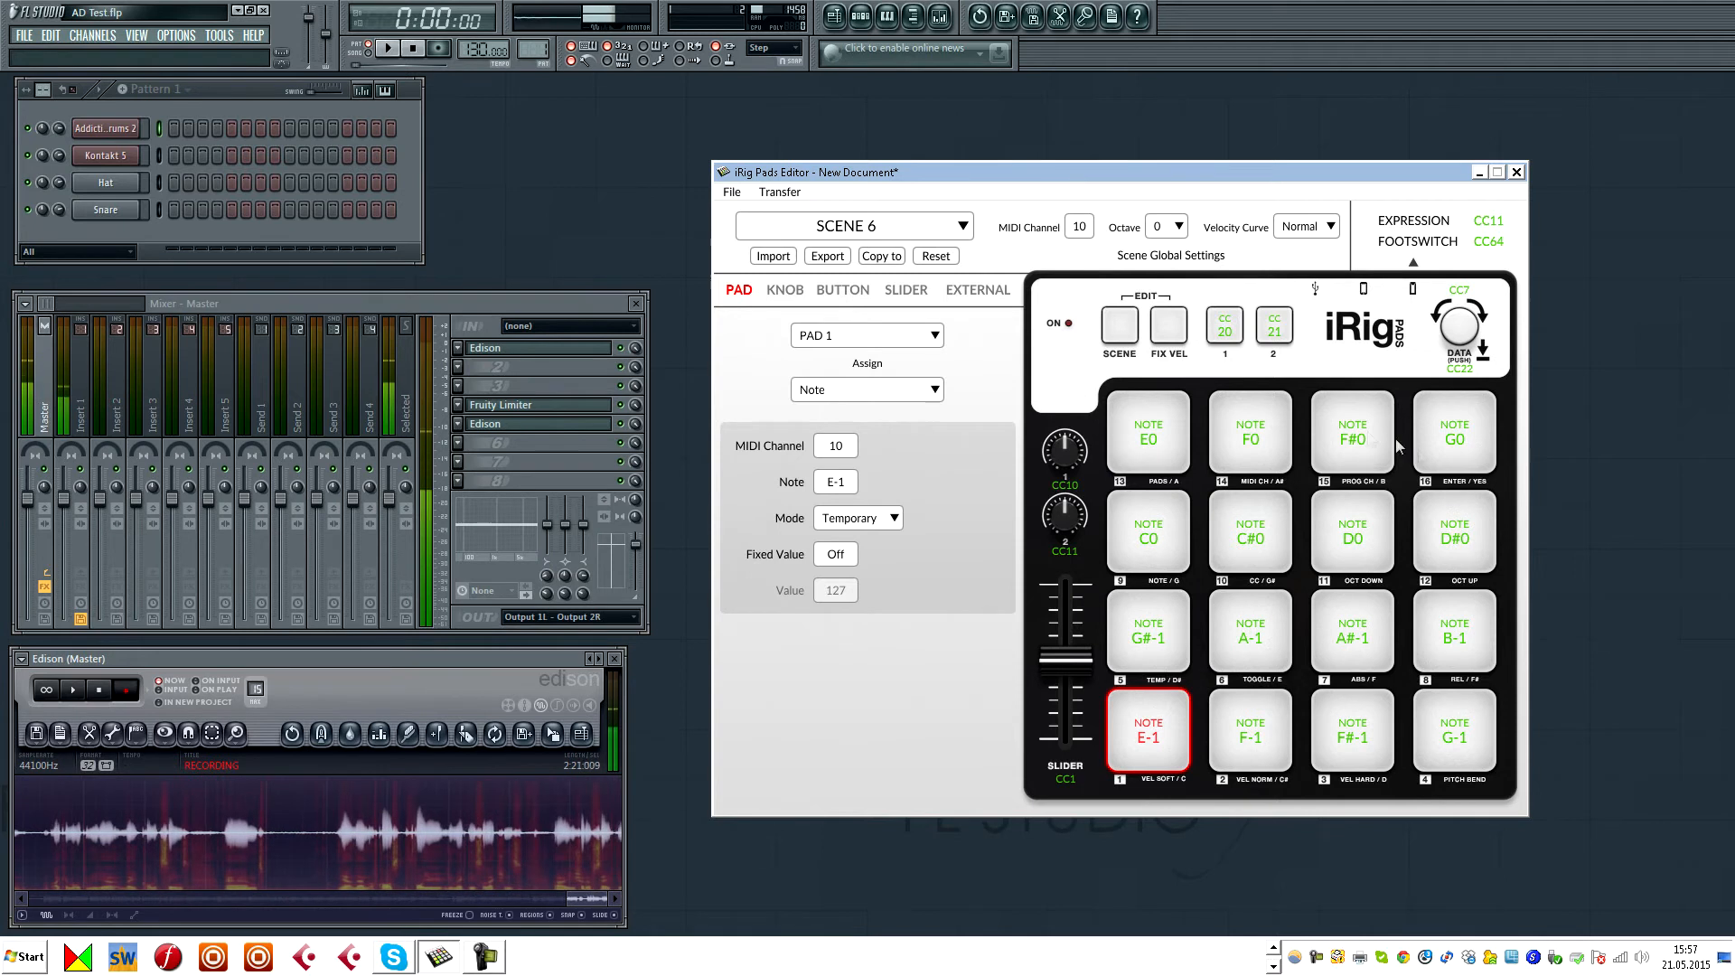
Step: Examine the commands for loading and saving configurations and for transferring them to the device
{"action": "left_click", "coordinate": [734, 192]}
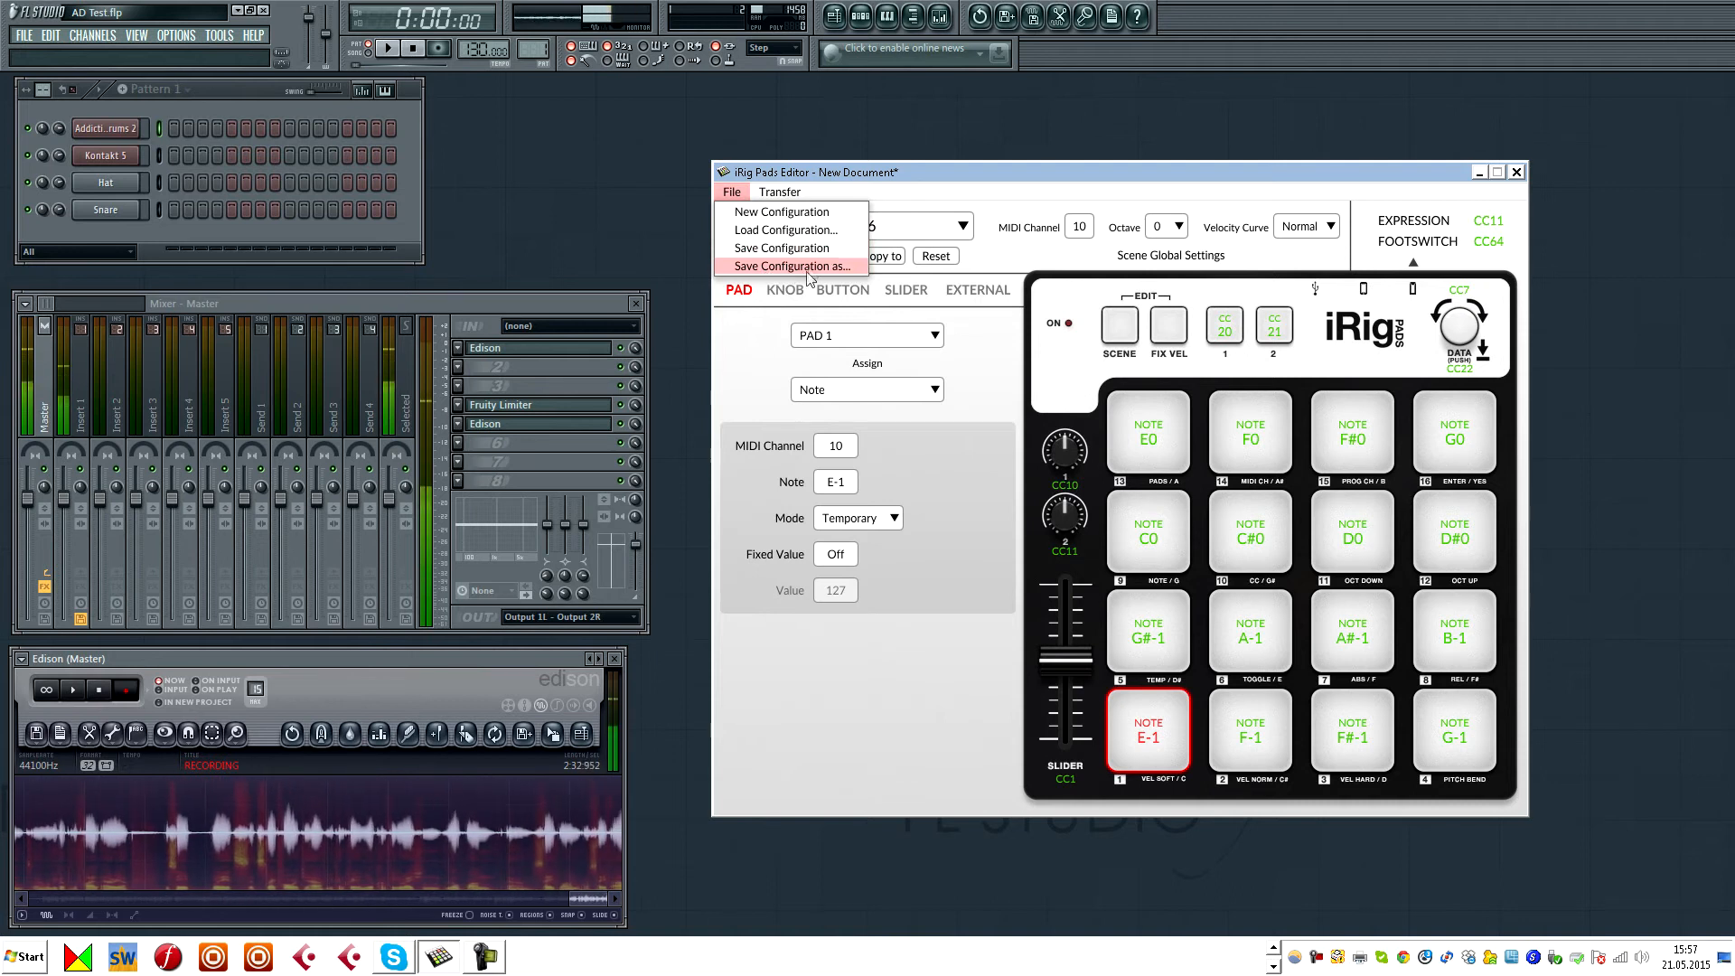
{"action": "left_click", "coordinate": [784, 355]}
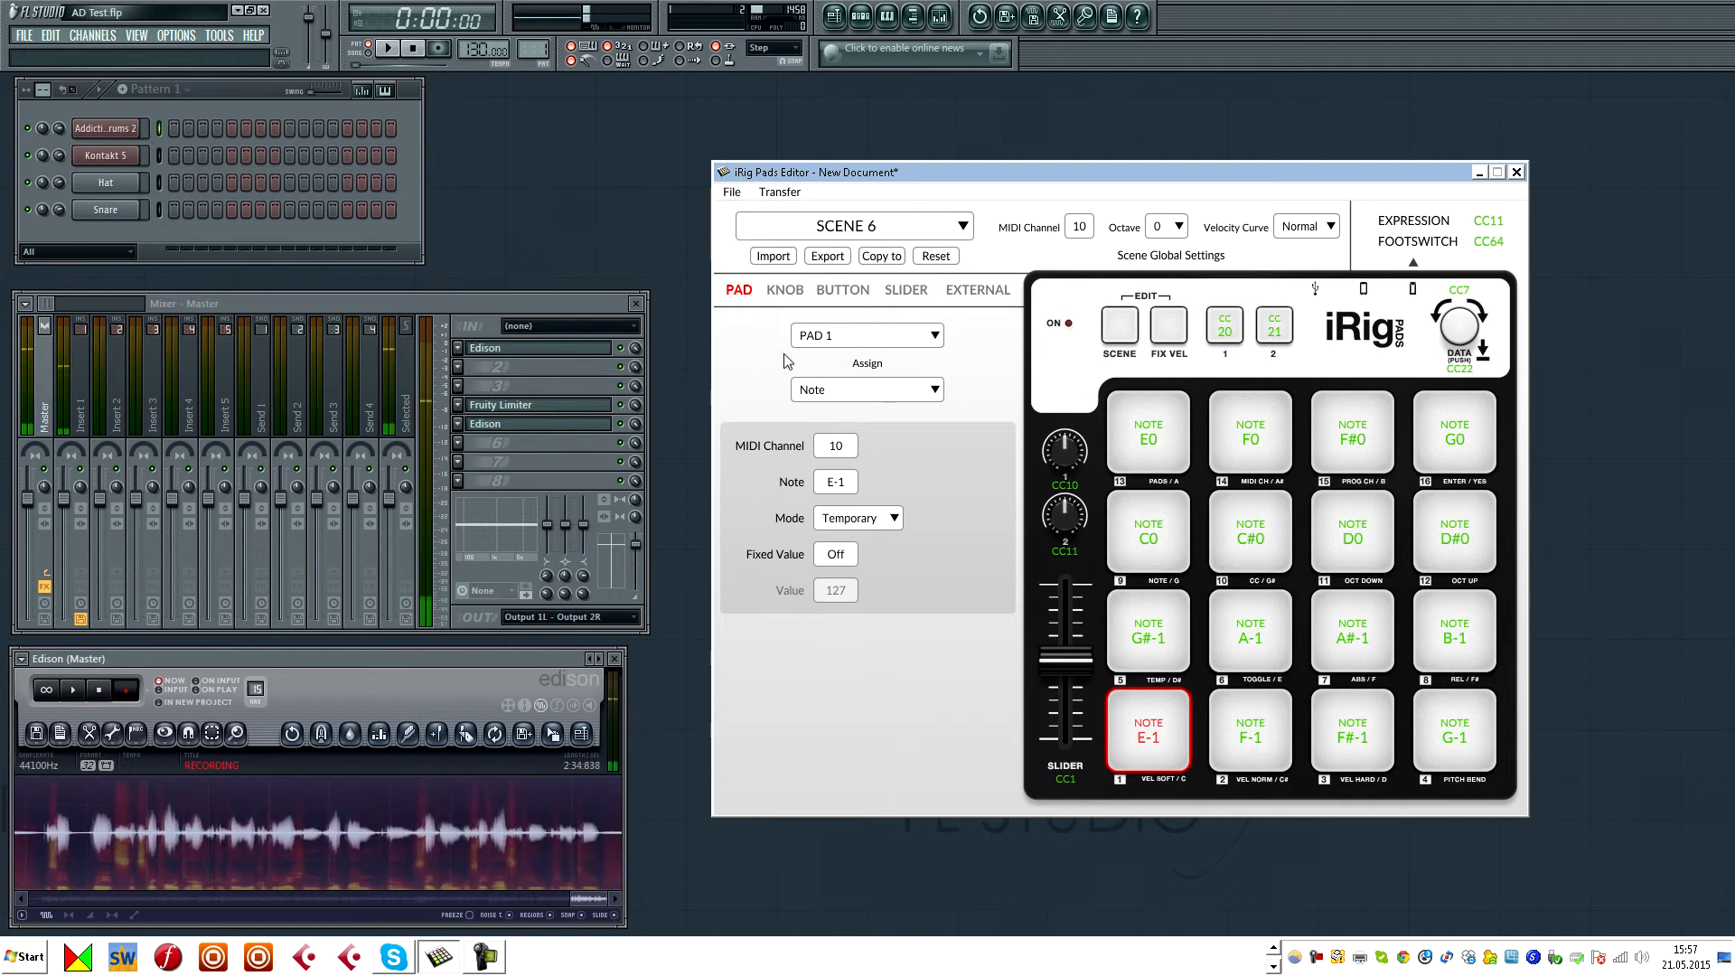
{"action": "left_click", "coordinate": [788, 198]}
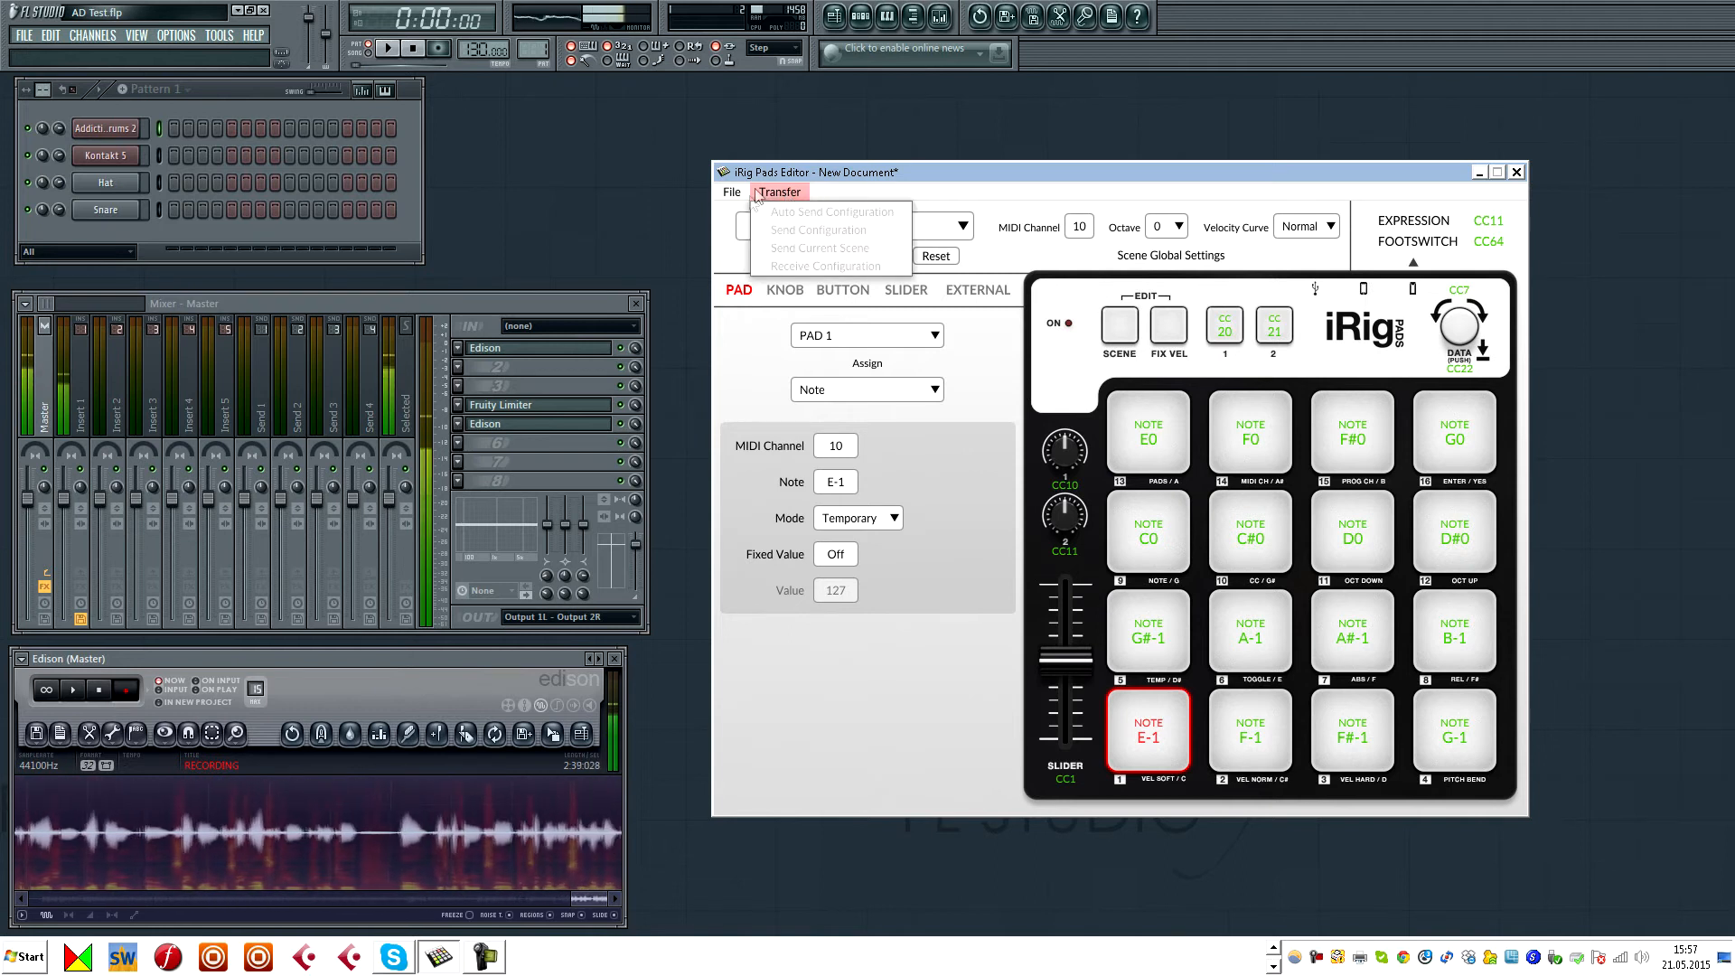